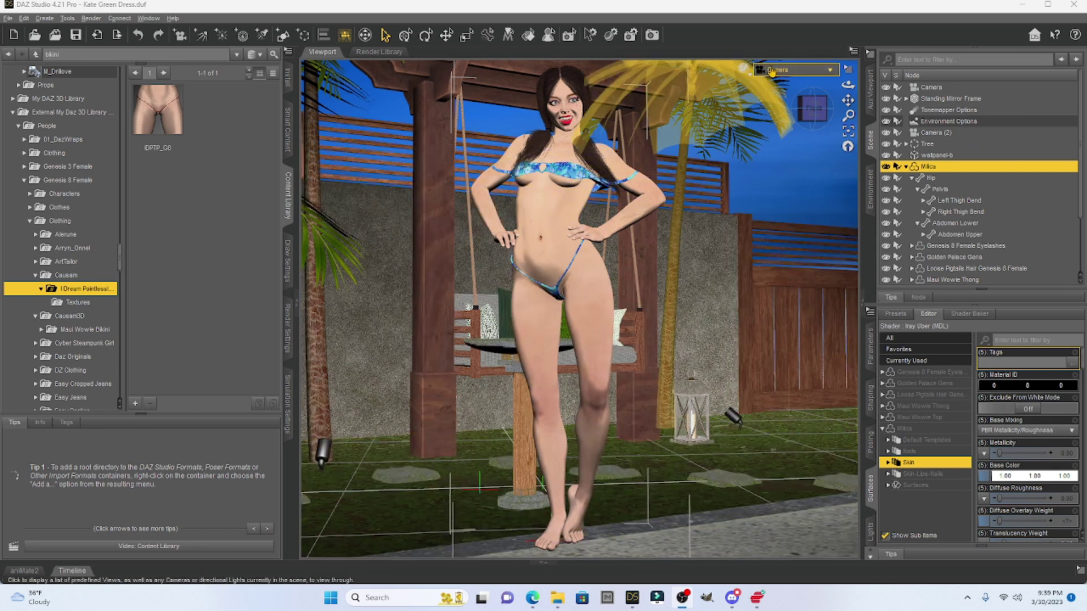
Preview the scene in the NVIDIA Iray draw style and bring up the figure's surface settings
left_click(745, 70)
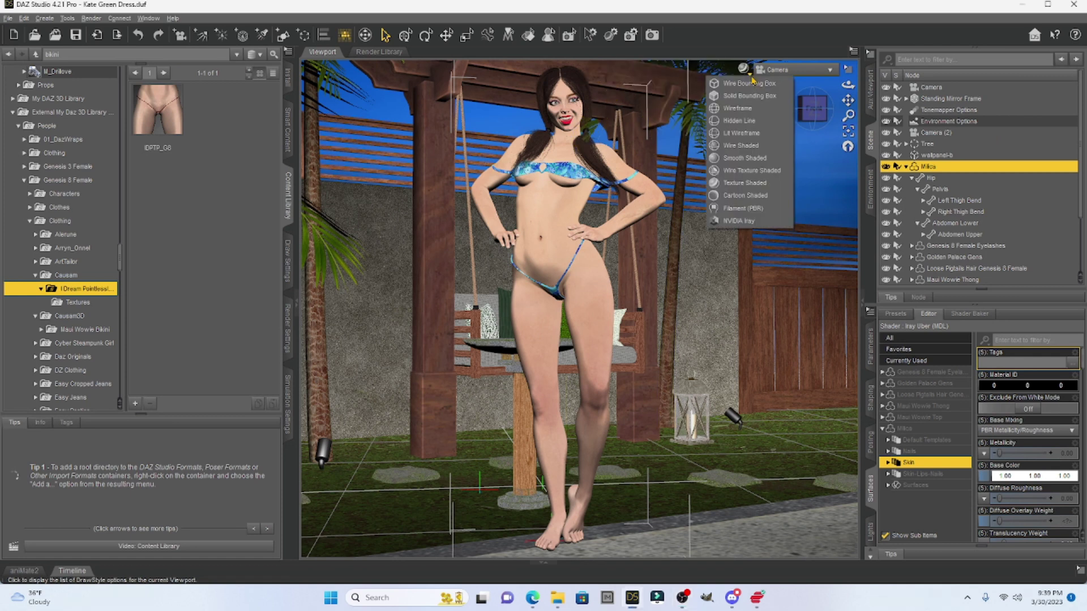
left_click(768, 222)
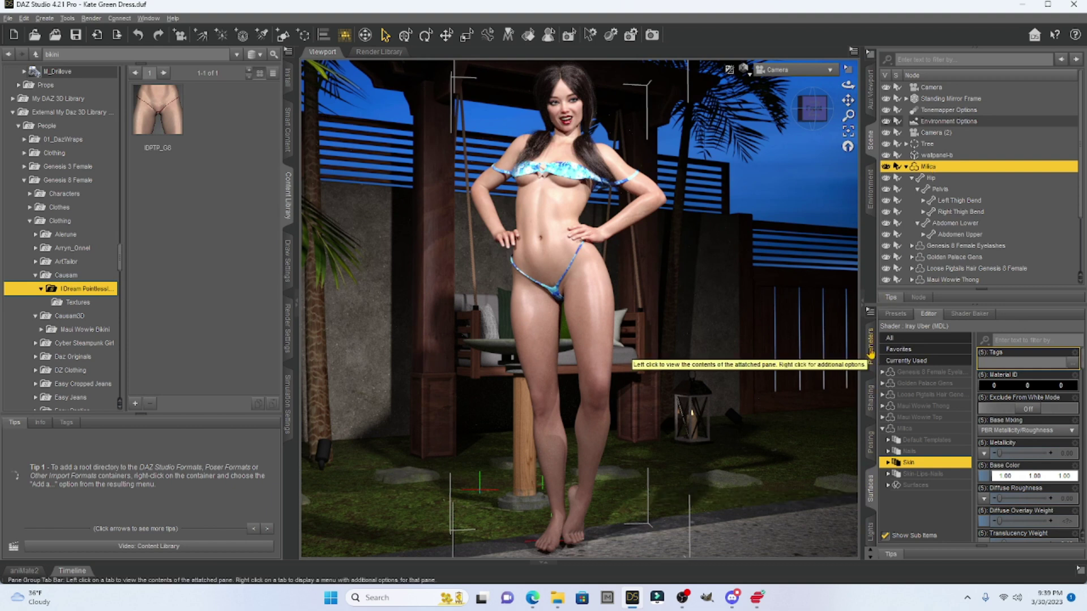
left_click(870, 352)
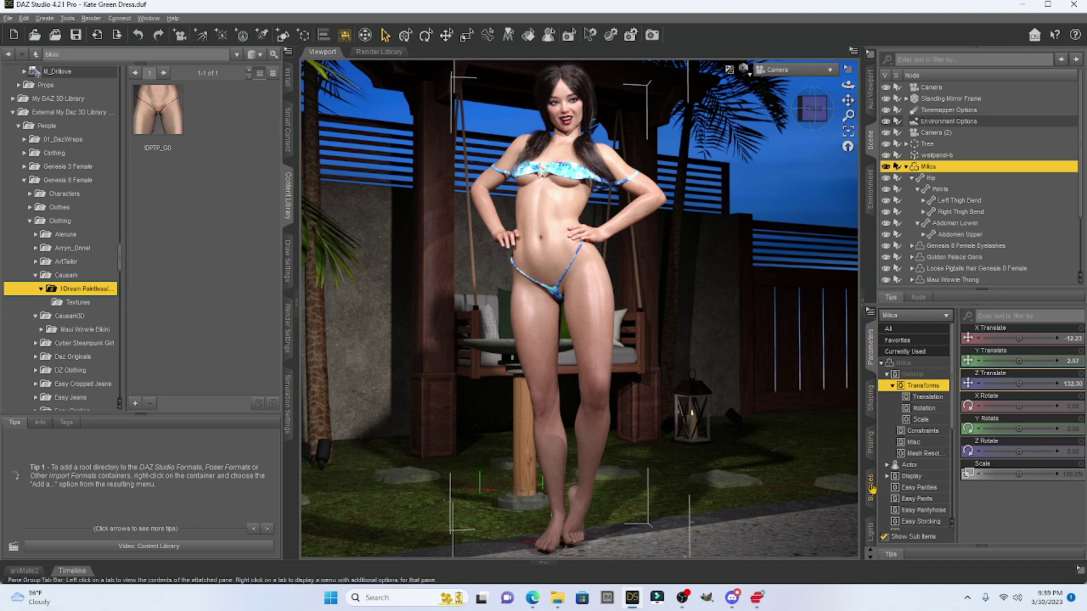
left_click(871, 491)
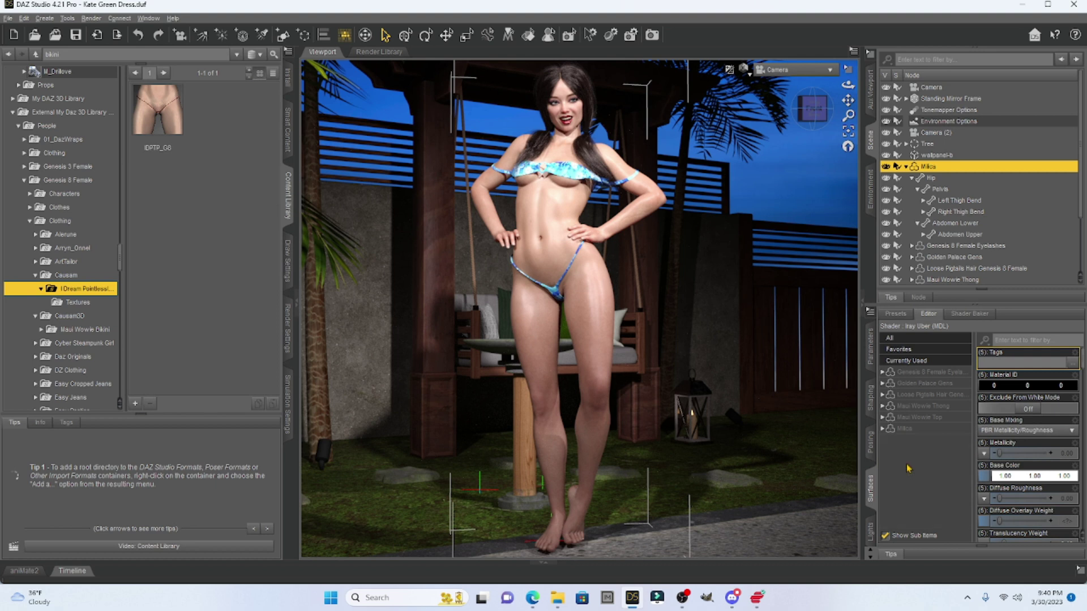
Set the Translucency Weight of the figure's Skin surfaces to 0.5
left_click(881, 428)
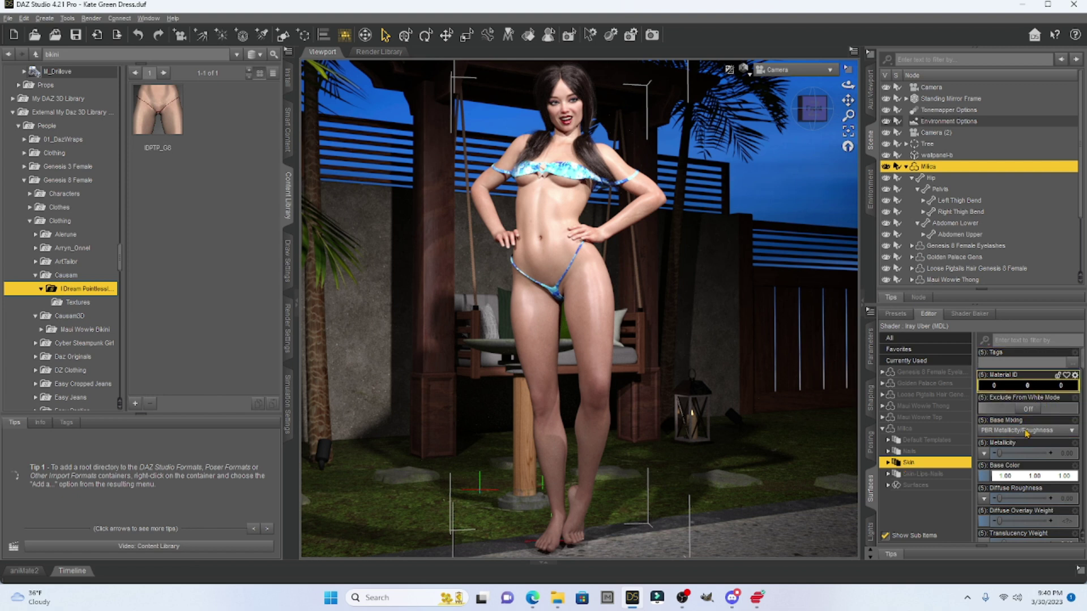
scroll(1023, 434, "down", 1)
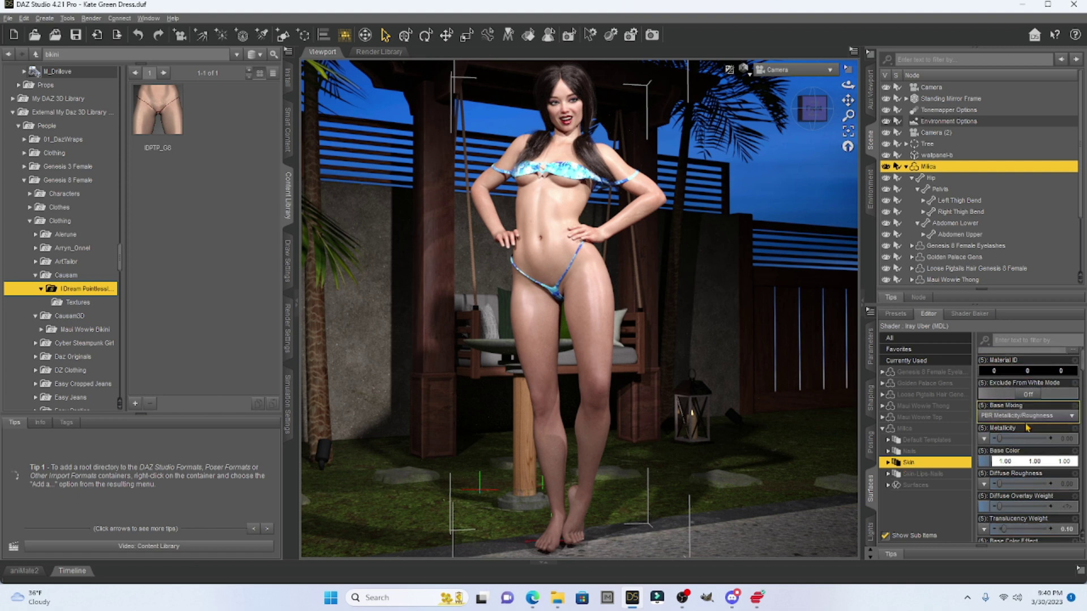
scroll(1027, 429, "down", 2)
scroll(1027, 429, "down", 3)
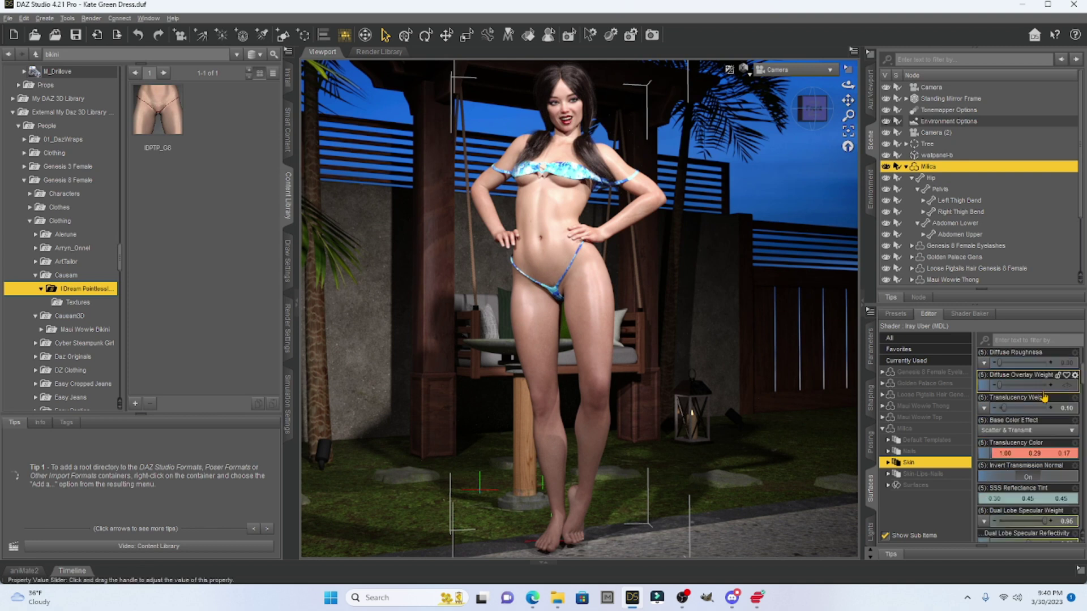
left_click(1069, 409)
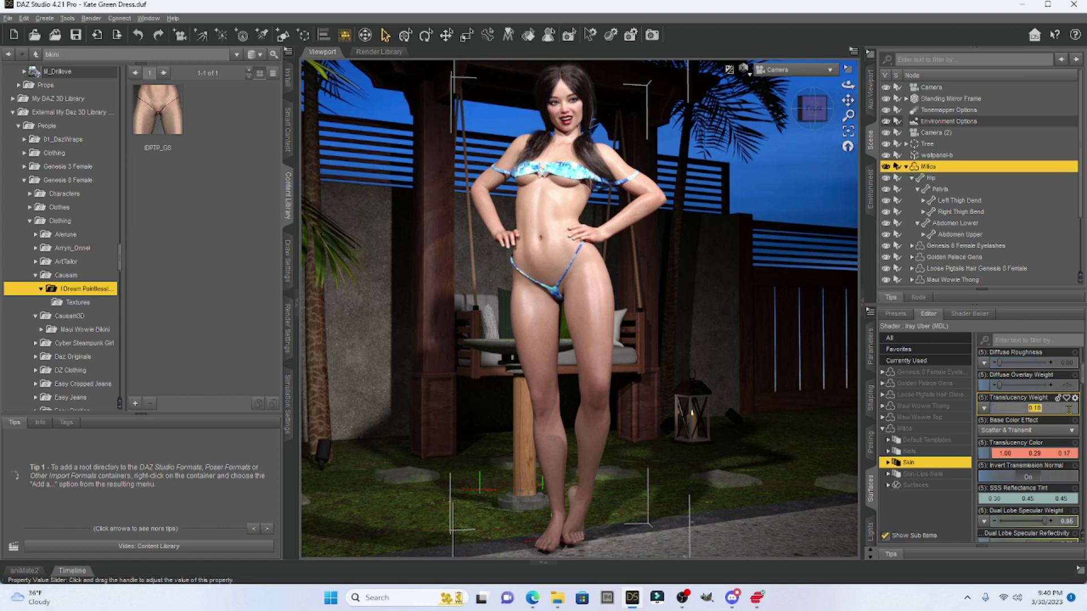
key("BackSpace")
type(".5")
key("Return")
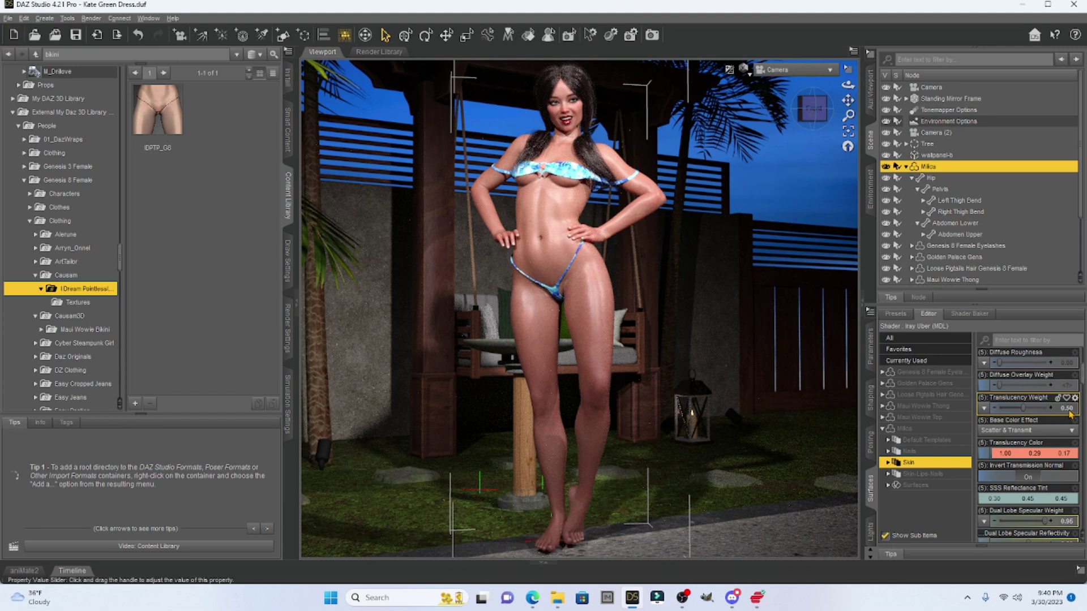
Raise the Translucency Weight of the figure's Skin surfaces to 0.8
left_click(1067, 408)
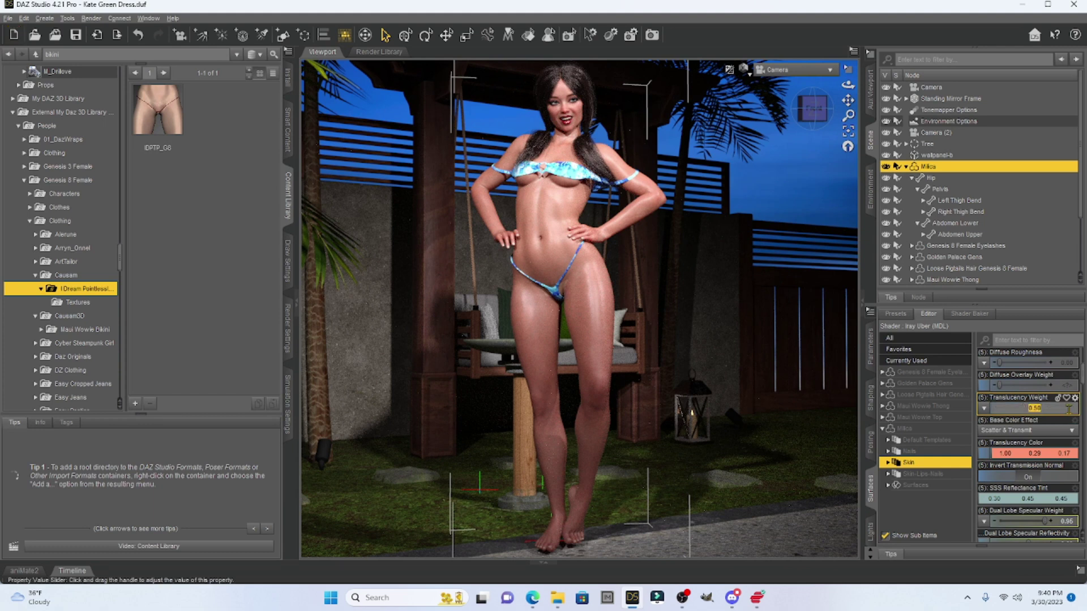
key("BackSpace")
type("0.8")
key("Return")
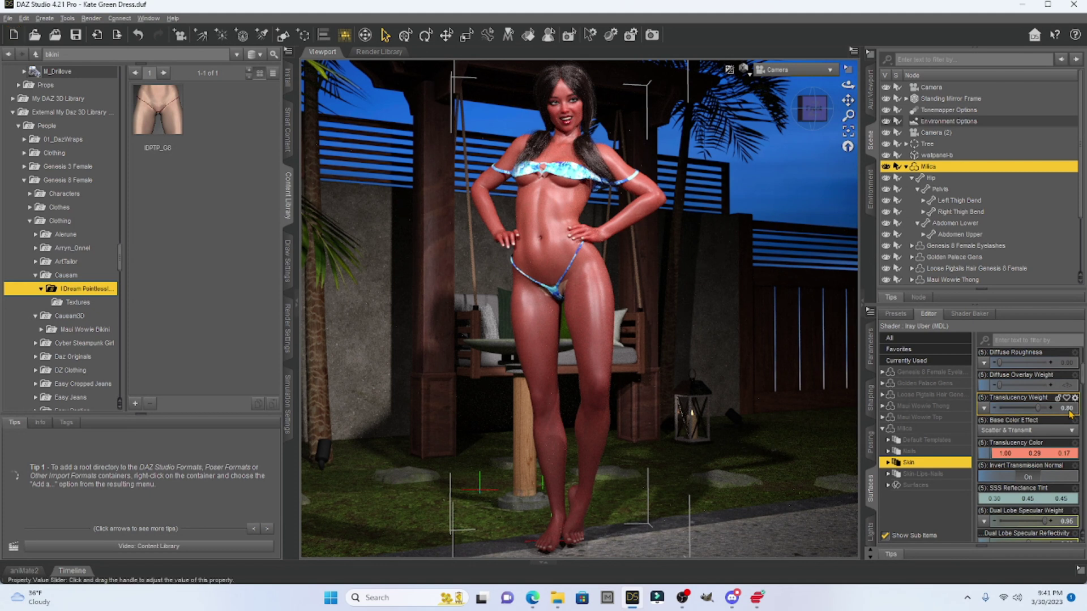
Lower the Translucency Weight of the figure's Skin surfaces to 0.1
left_click(1068, 408)
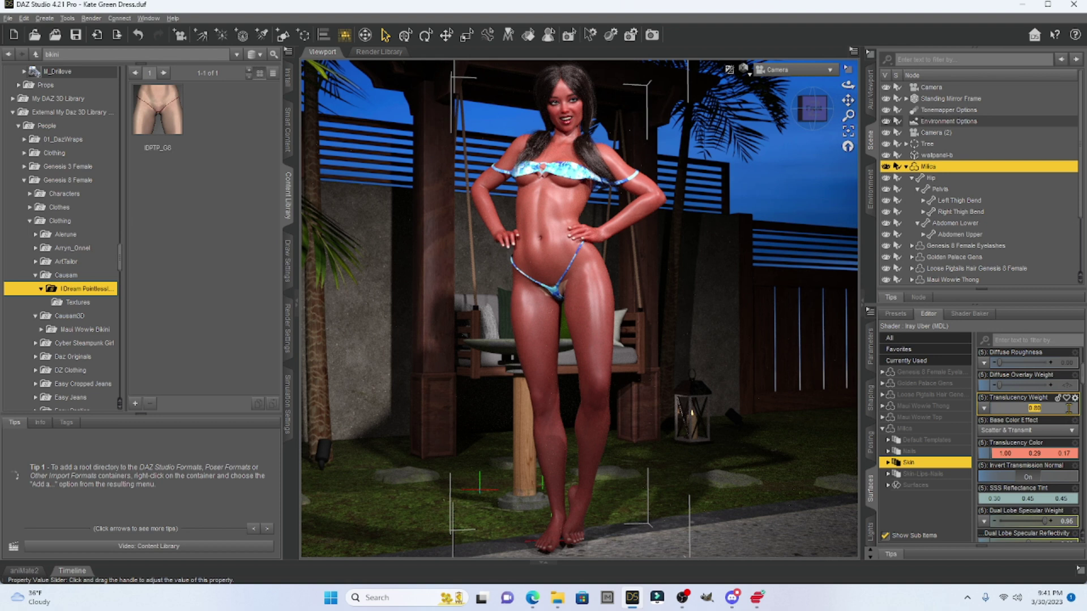
key("BackSpace")
type(".1")
key("Return")
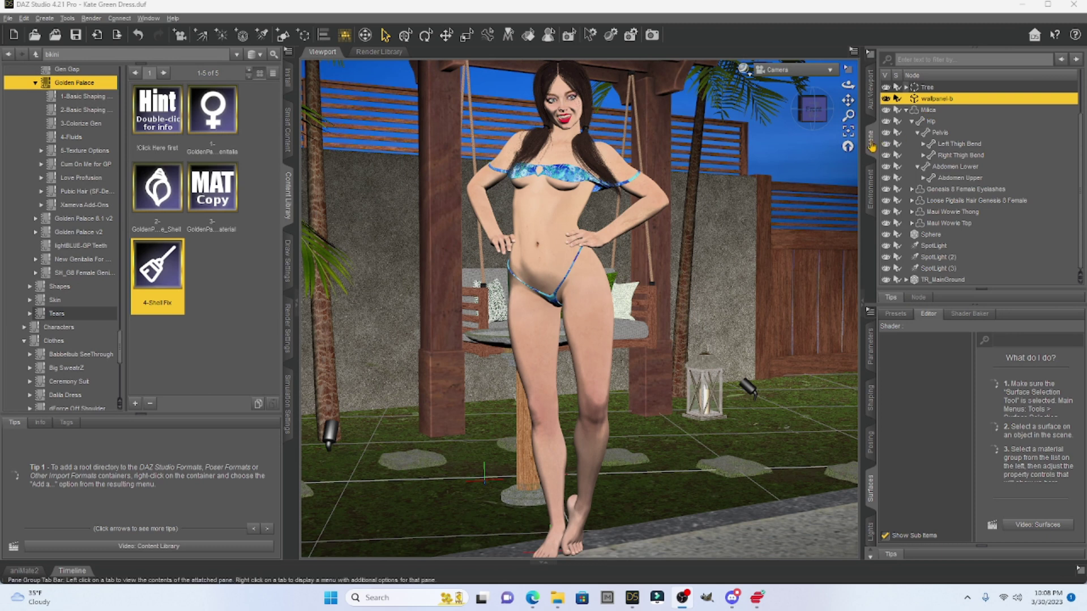
Select the figure with all of its own surfaces and set their Glossy Roughness to 0.13
left_click(929, 110)
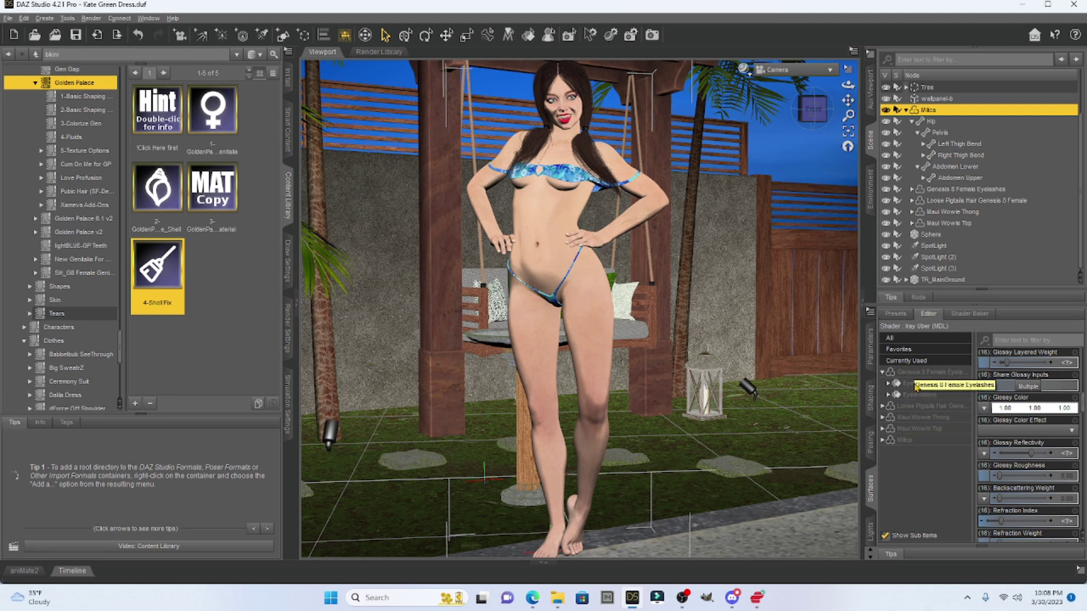
left_click(906, 441)
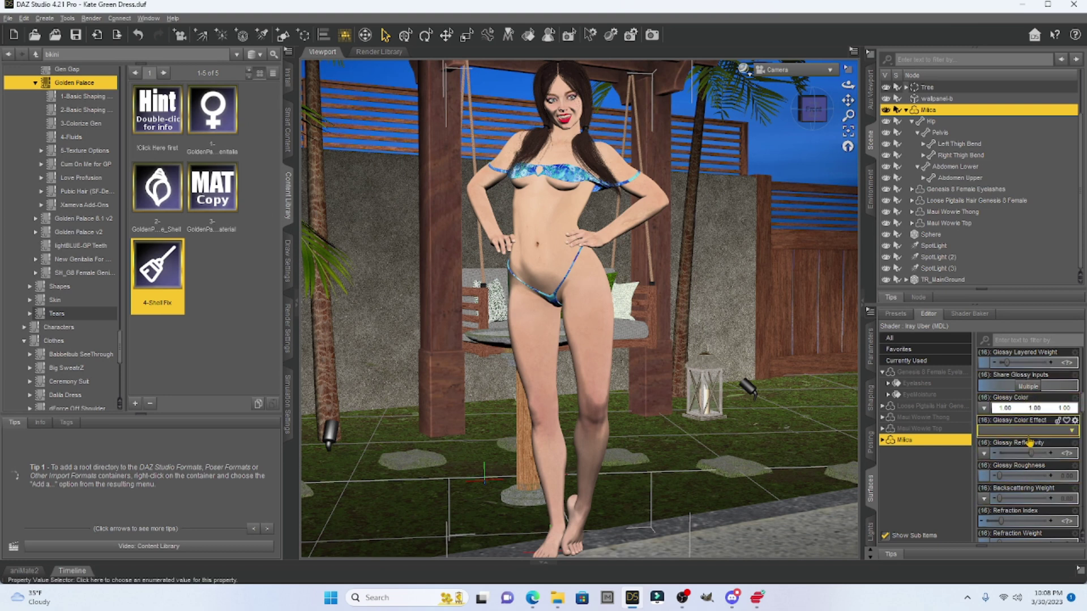
scroll(1030, 443, "down", 3)
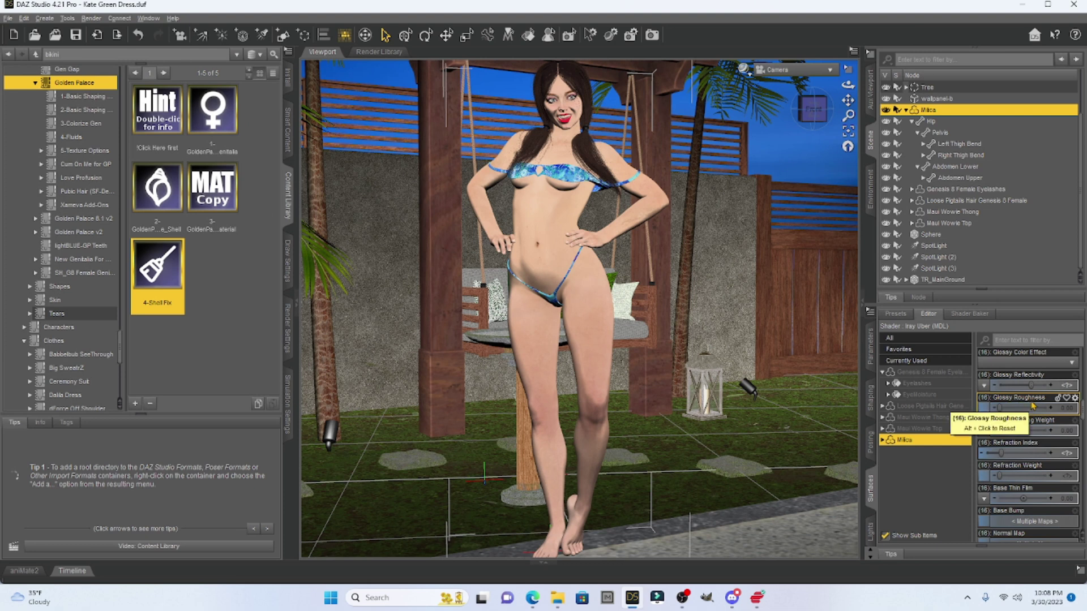
left_click(1066, 408)
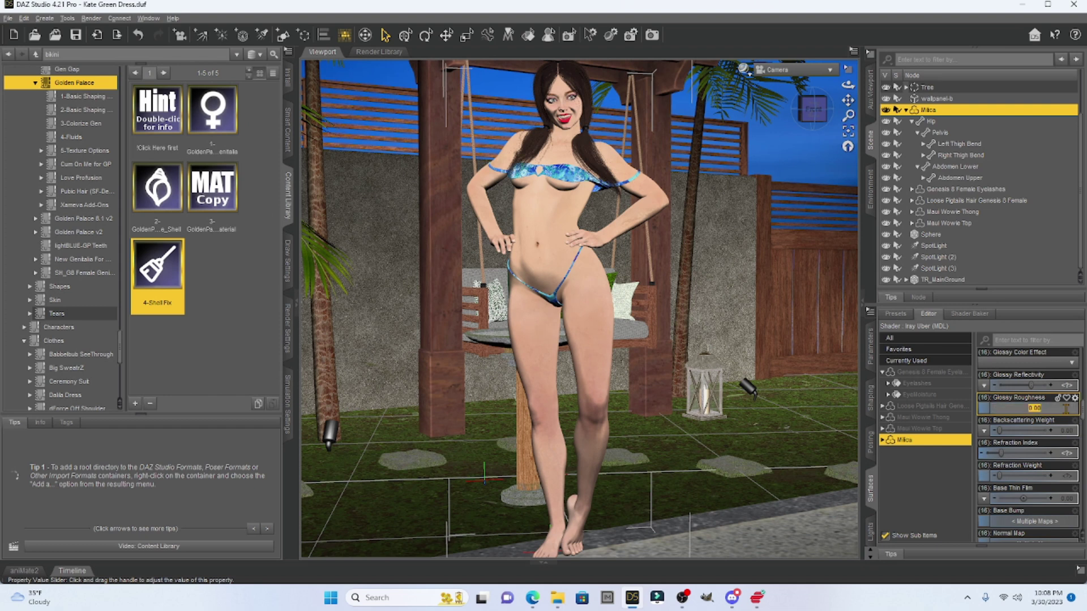
key("BackSpace")
type("15")
key("Return")
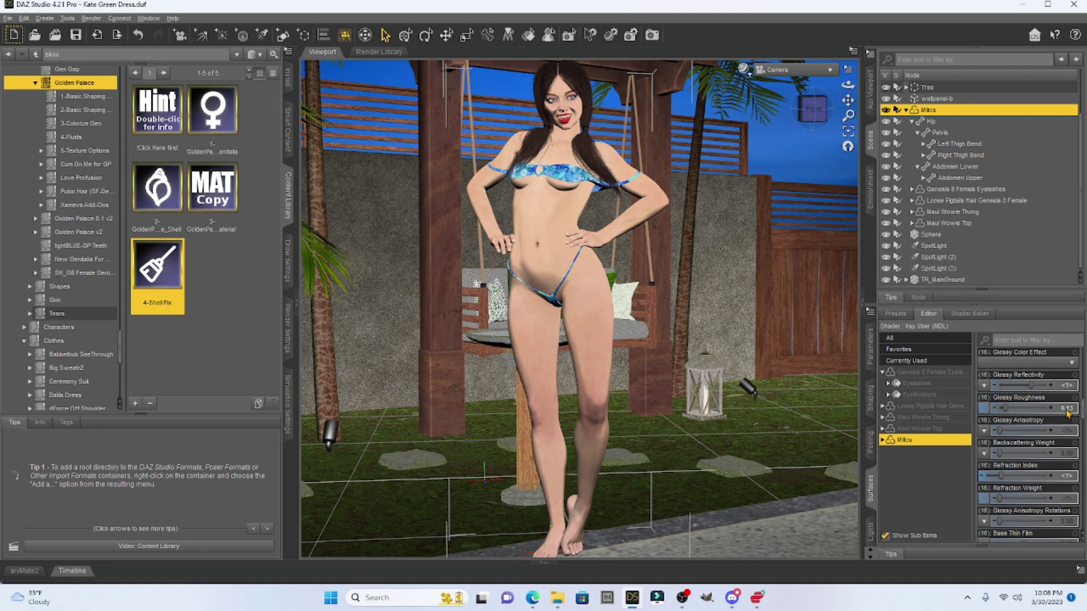
Set the Glossy Roughness of all the figure's surfaces back to 0
left_click(1067, 409)
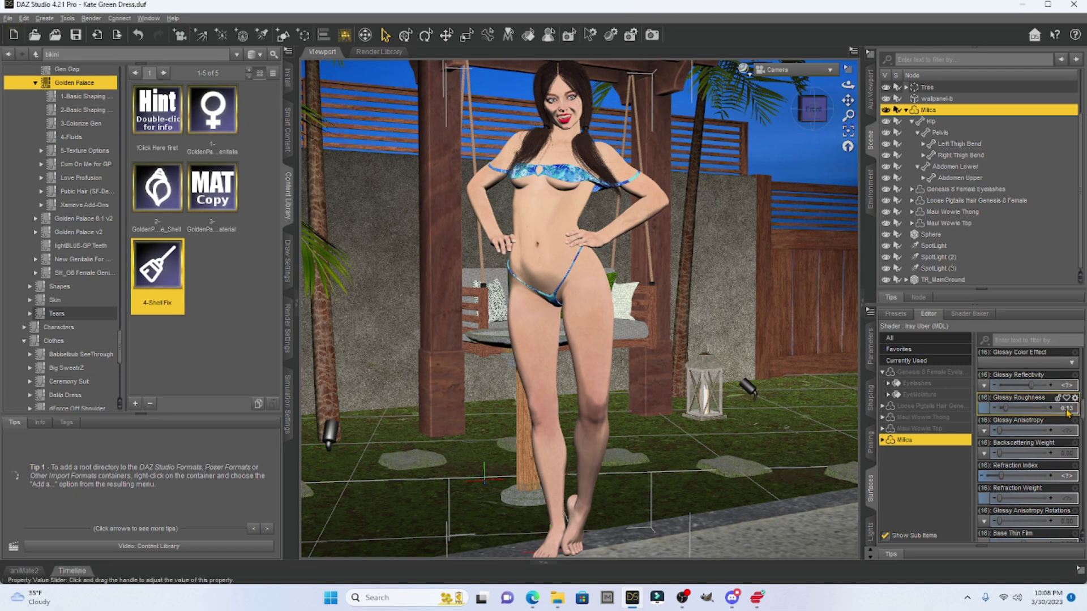
type("0")
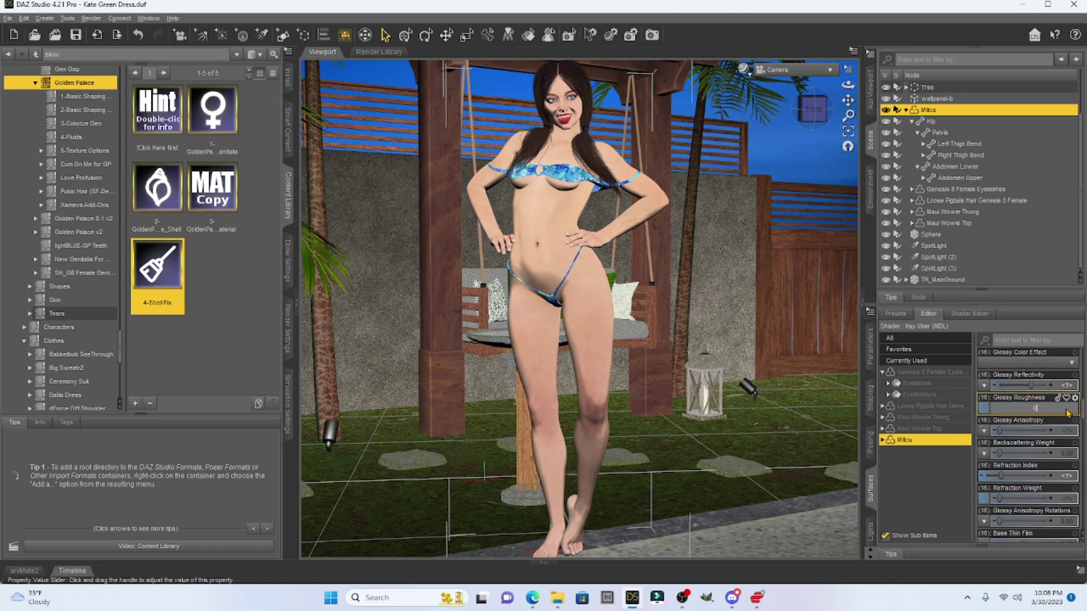
key("Return")
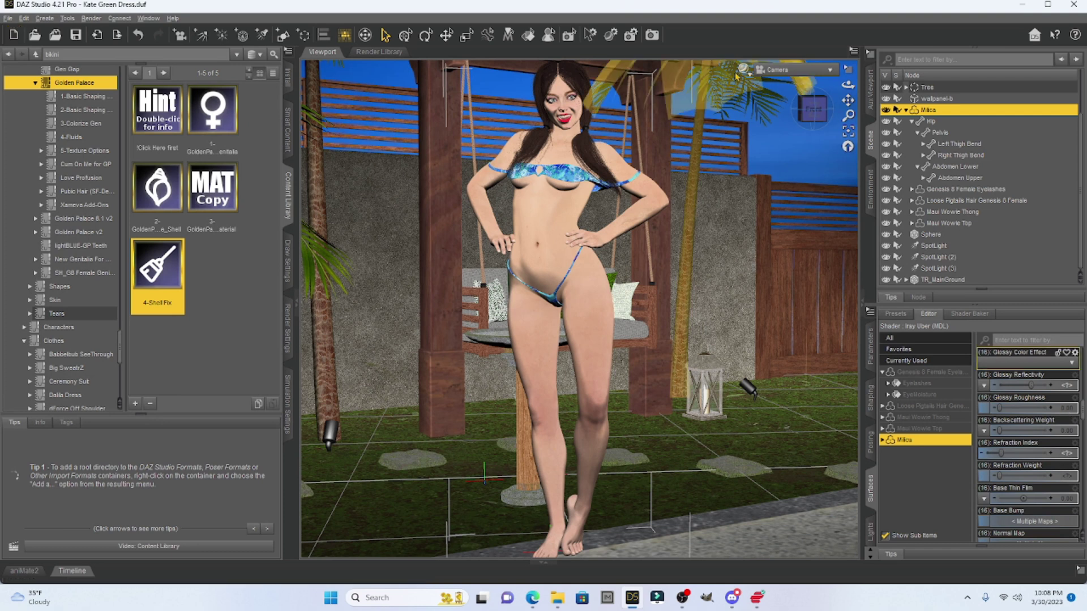
Preview the scene in the NVIDIA Iray draw style and set the Glossy Roughness of all the figure's surfaces to 0.13
left_click(750, 79)
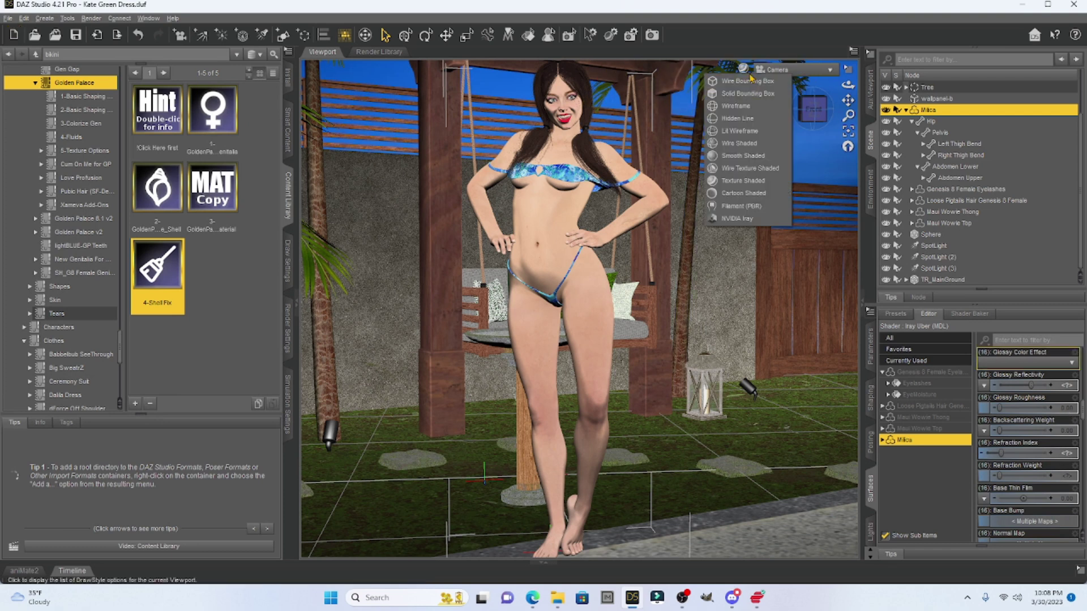
left_click(739, 220)
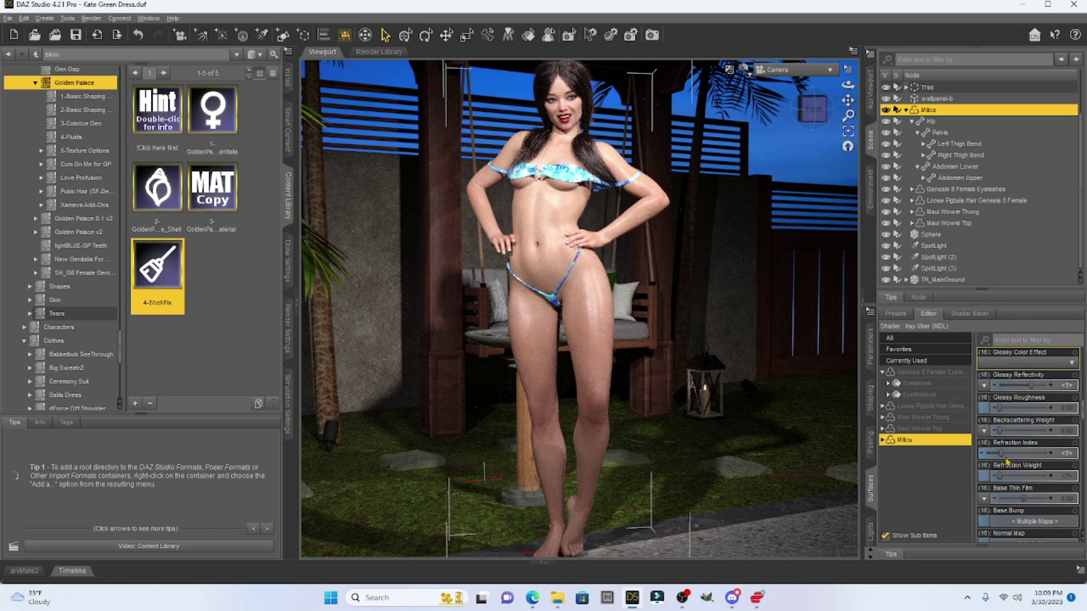
left_click(1069, 411)
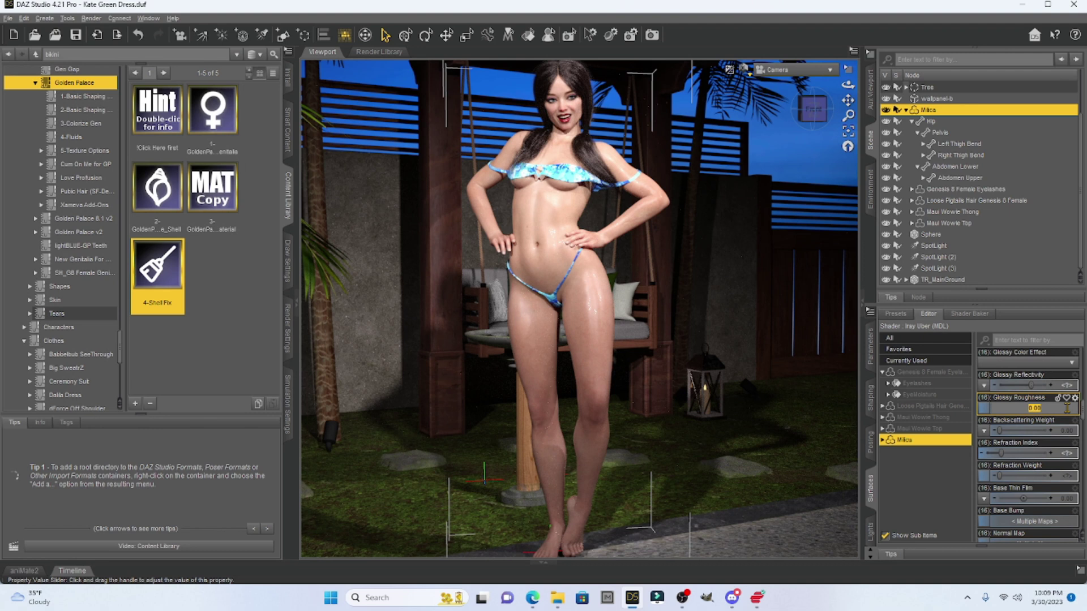
type("13")
key("Return")
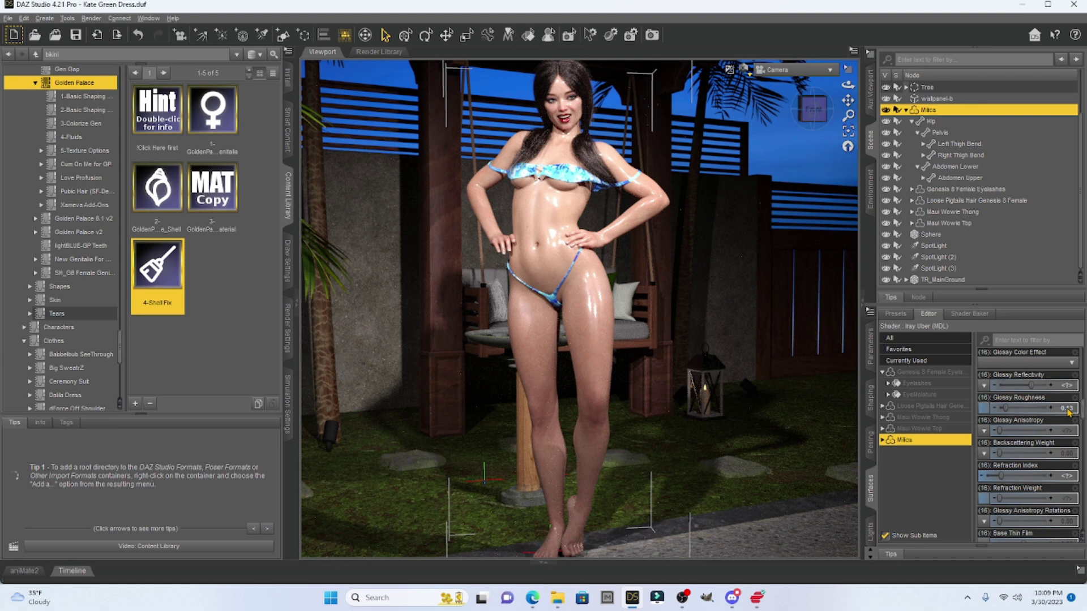
Expand the figure's surface list and examine the Glossy Roughness of the Arms and Legs surfaces individually, then collapse the list
left_click(884, 444)
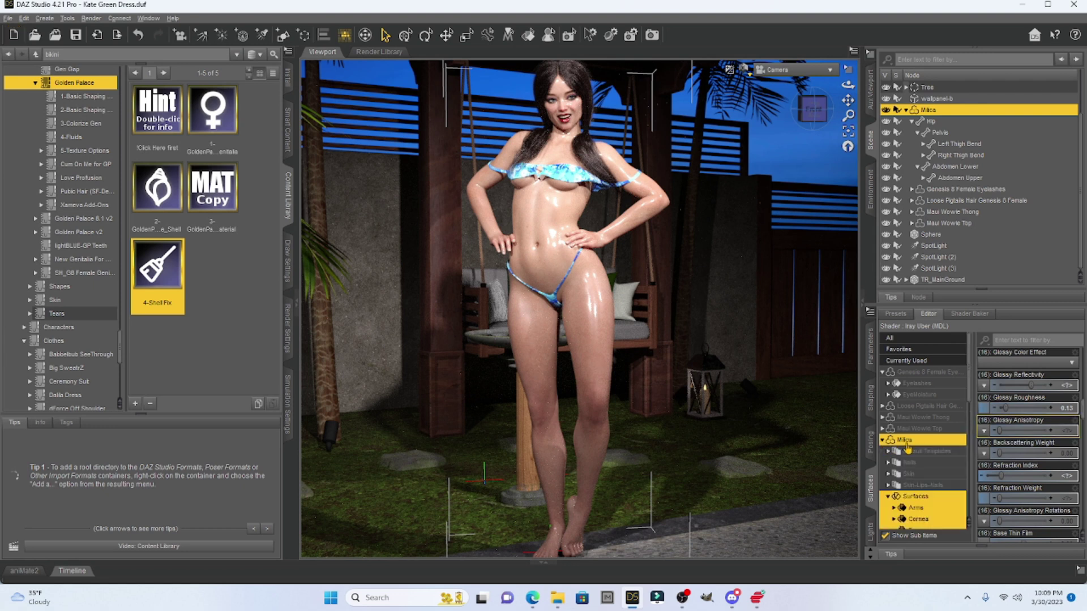
left_click(910, 443)
scroll(914, 436, "down", 2)
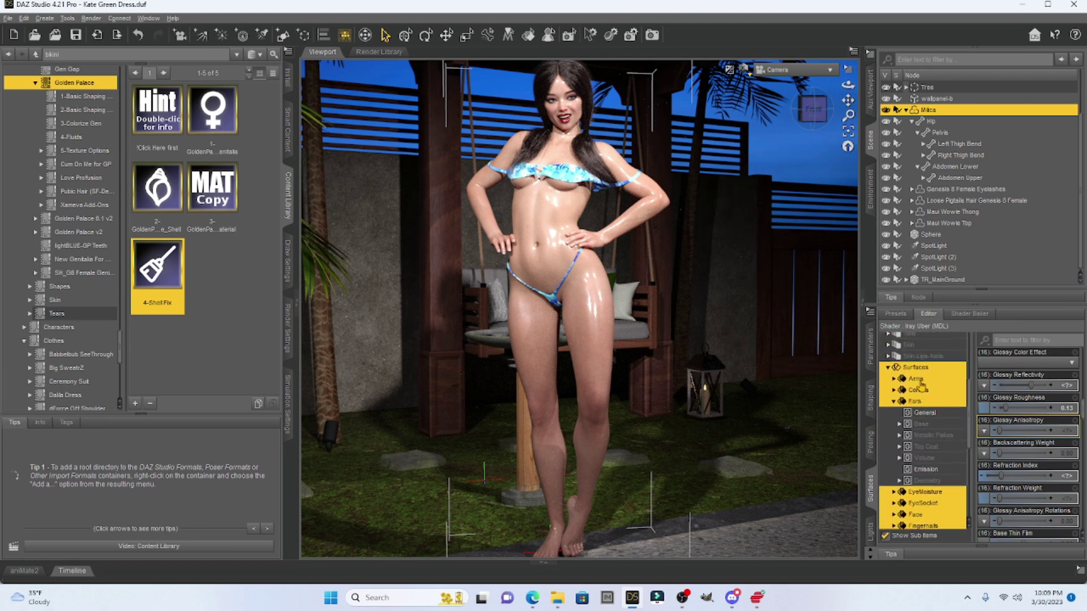
left_click(916, 381)
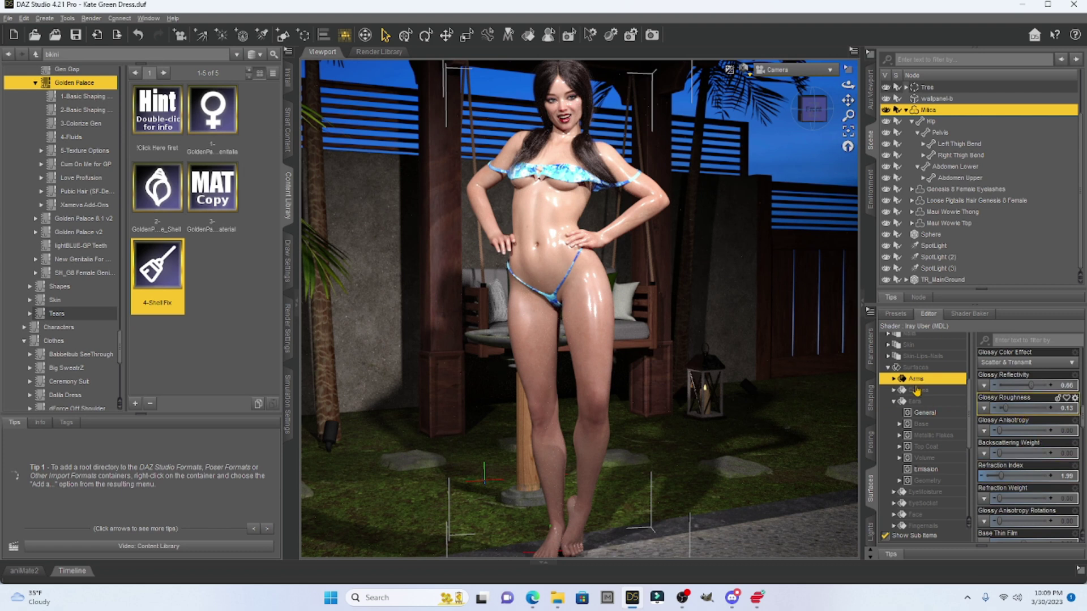
left_click(894, 402)
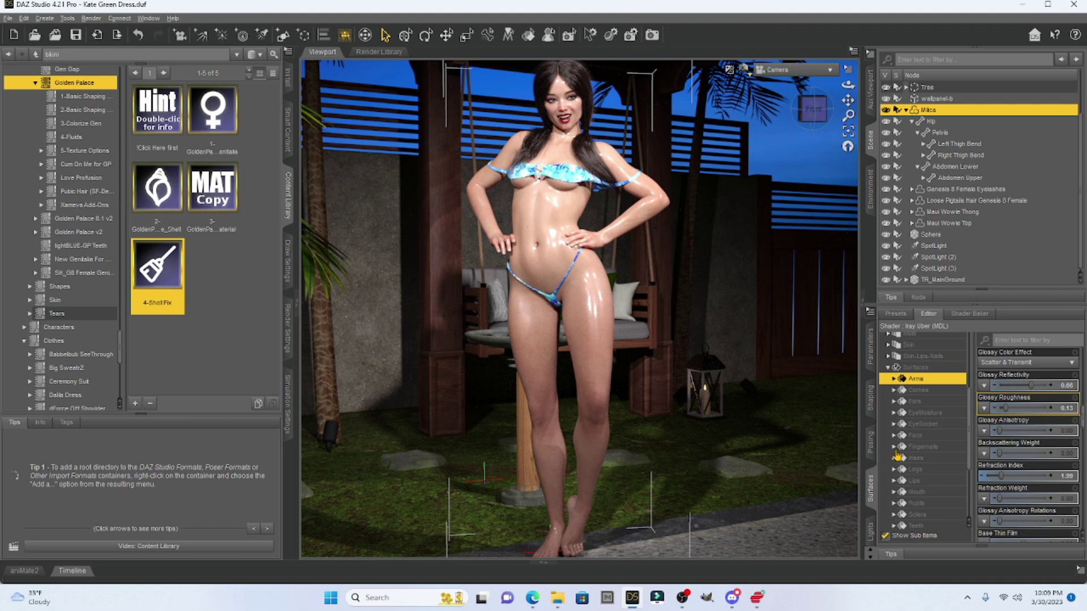
left_click(894, 469)
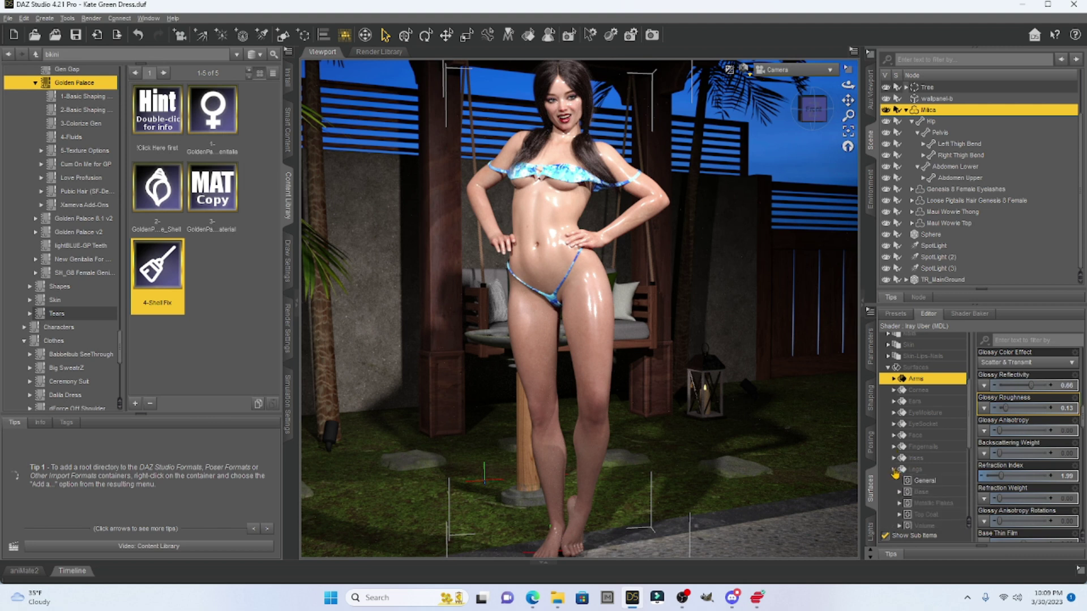
left_click(914, 471)
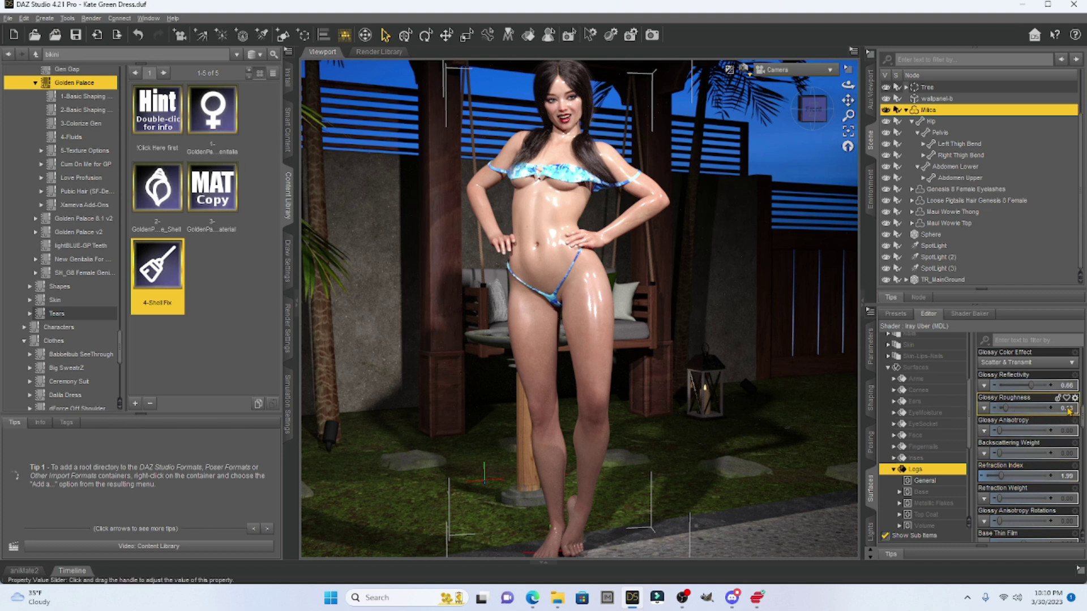
mouse_move(1069, 413)
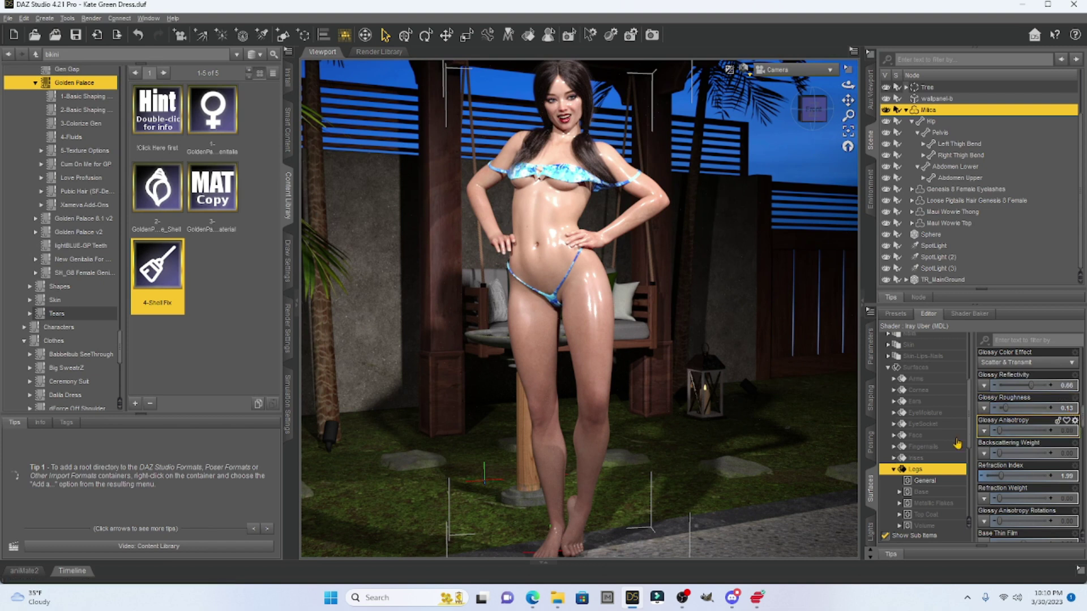
left_click(885, 368)
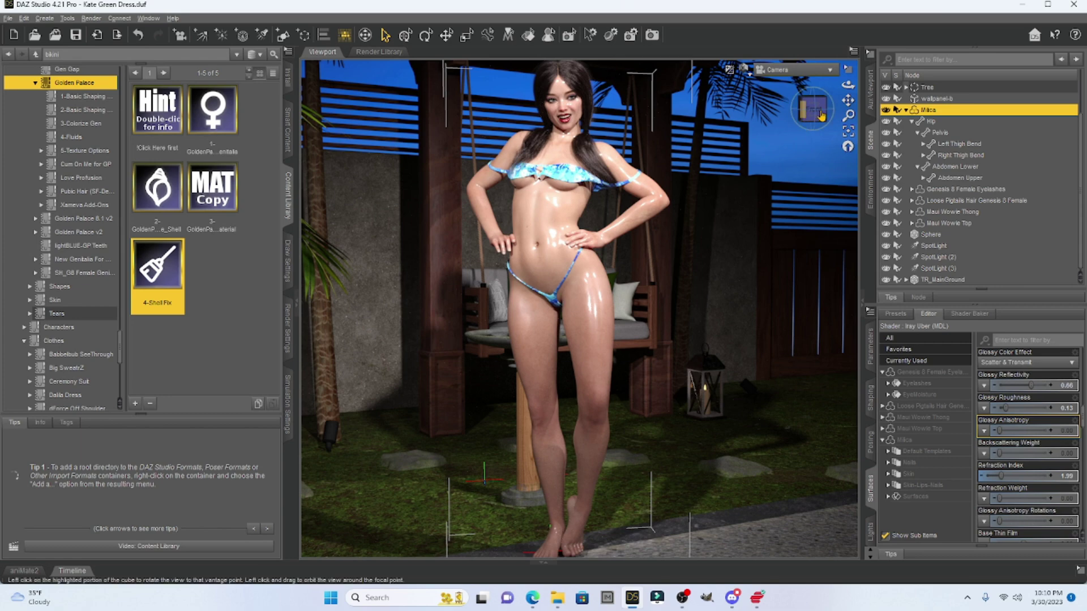
Orbit the camera around the figure to examine the glossy skin from another angle
mouse_move(817, 115)
left_mouse_down()
mouse_move(814, 99)
mouse_move(813, 110)
left_mouse_up()
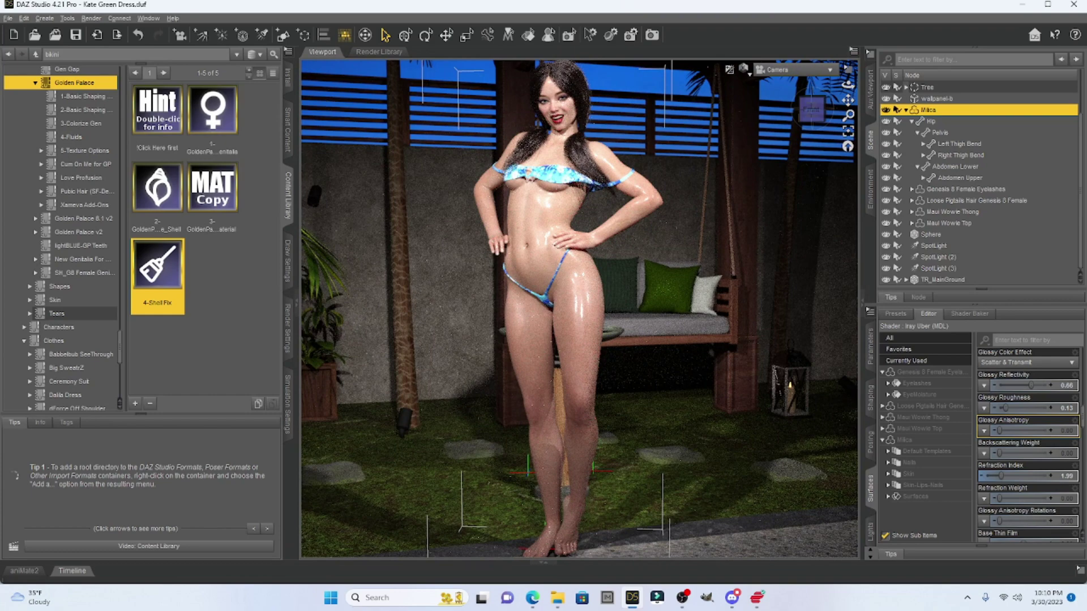
left_click(811, 110)
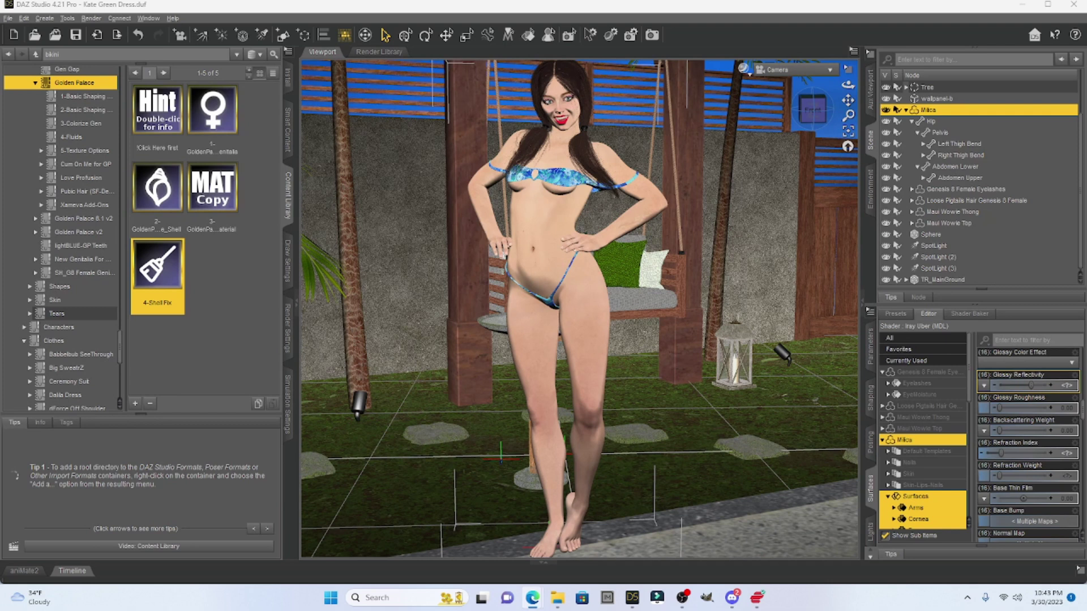
Switch to the web browser, view the official GIMP Downloads page from the search results, and close the browser
left_click_drag(962, 79, 642, 63)
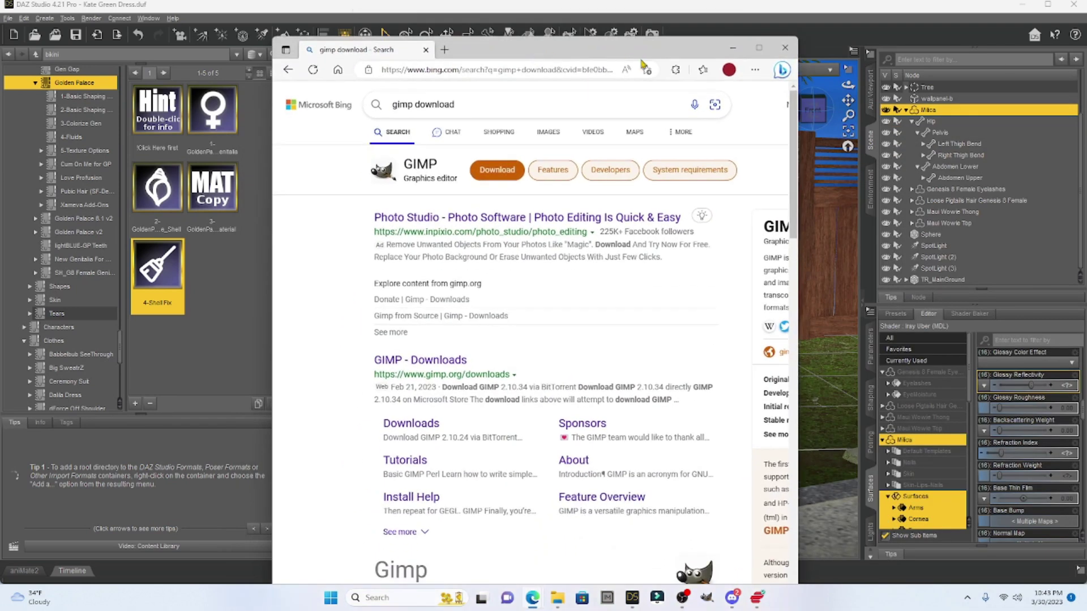
left_click(759, 48)
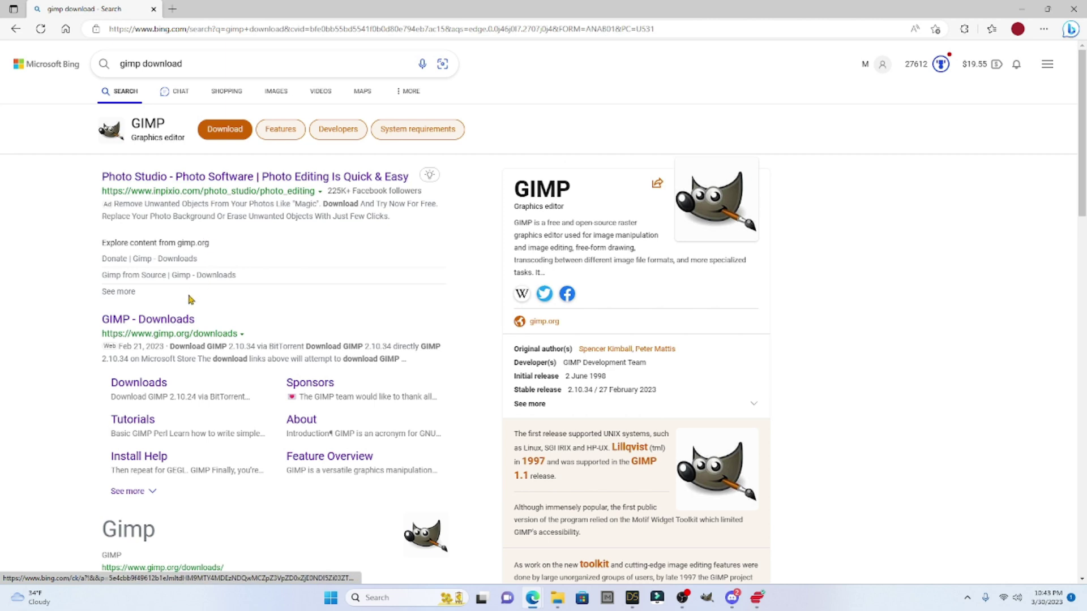
left_click(168, 319)
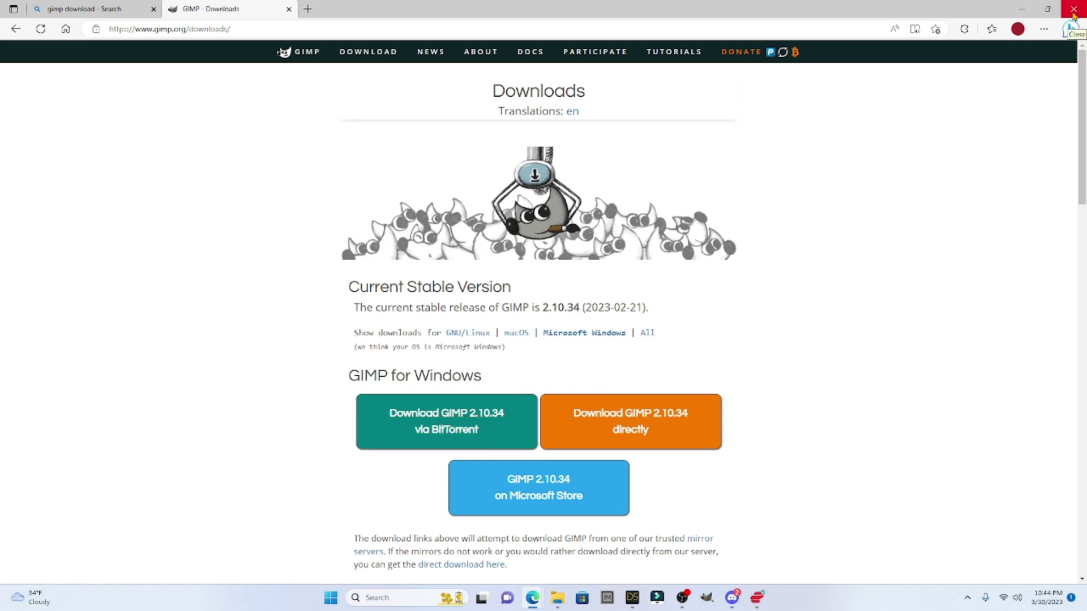
left_click(1073, 12)
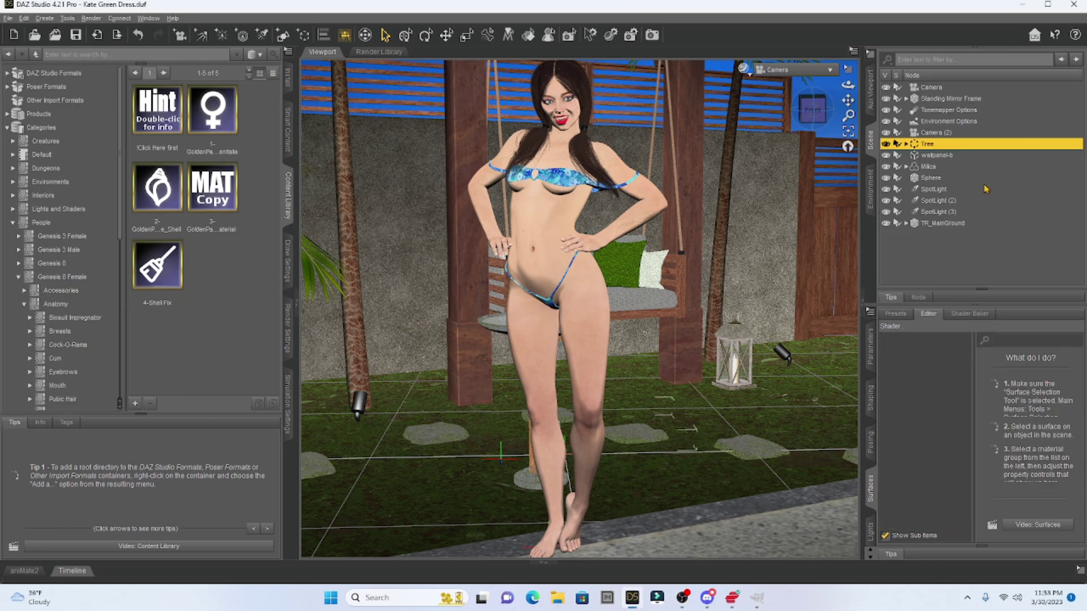
Select the Milica figure in the scene, expand its surface list and select the Torso surface
left_click(927, 167)
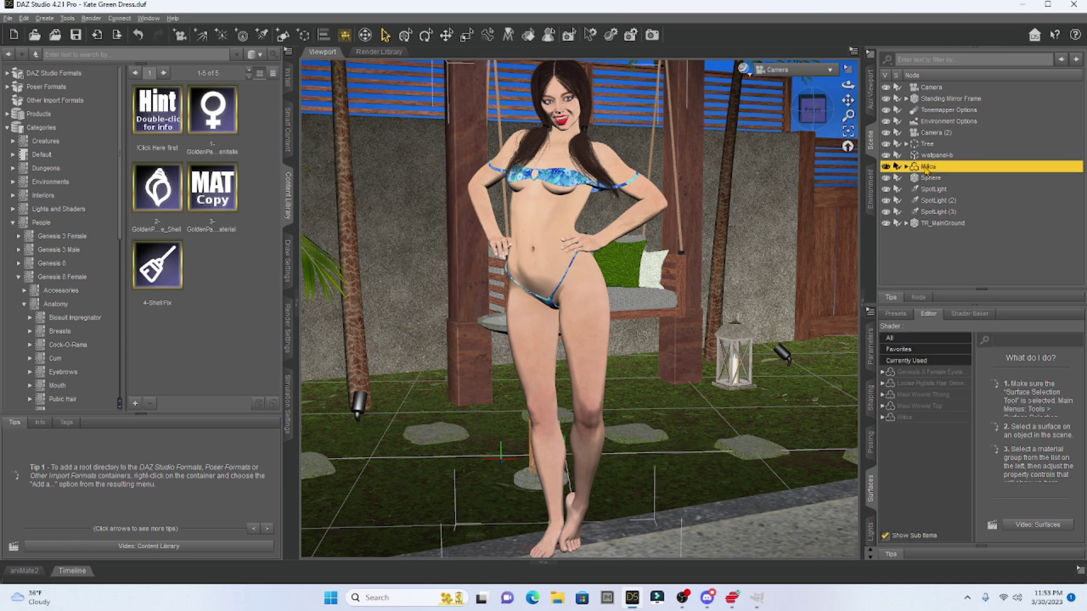
left_click(881, 417)
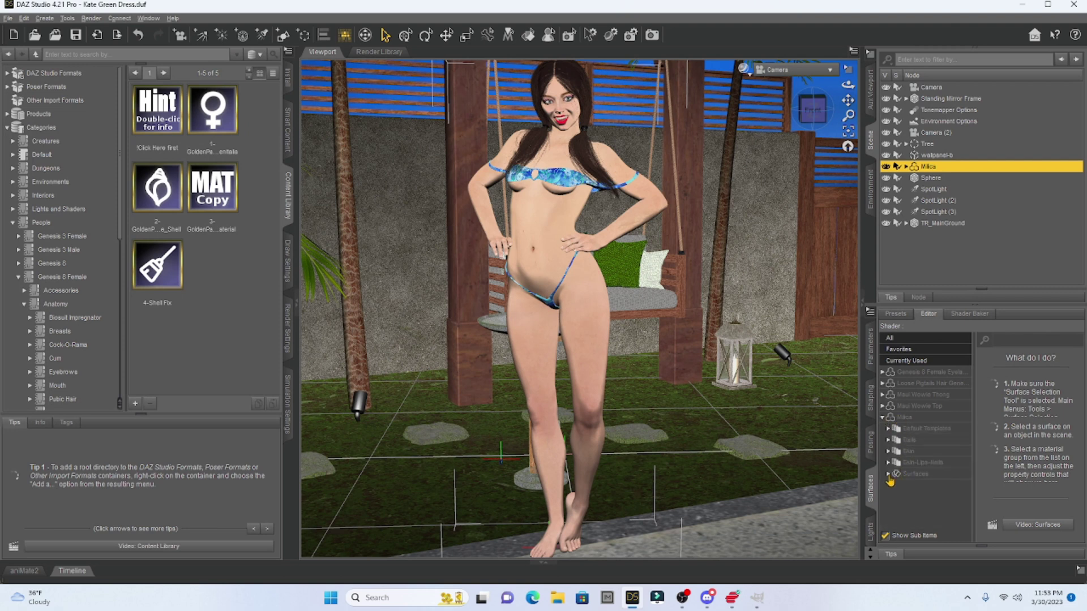
left_click(889, 475)
scroll(890, 480, "down", 4)
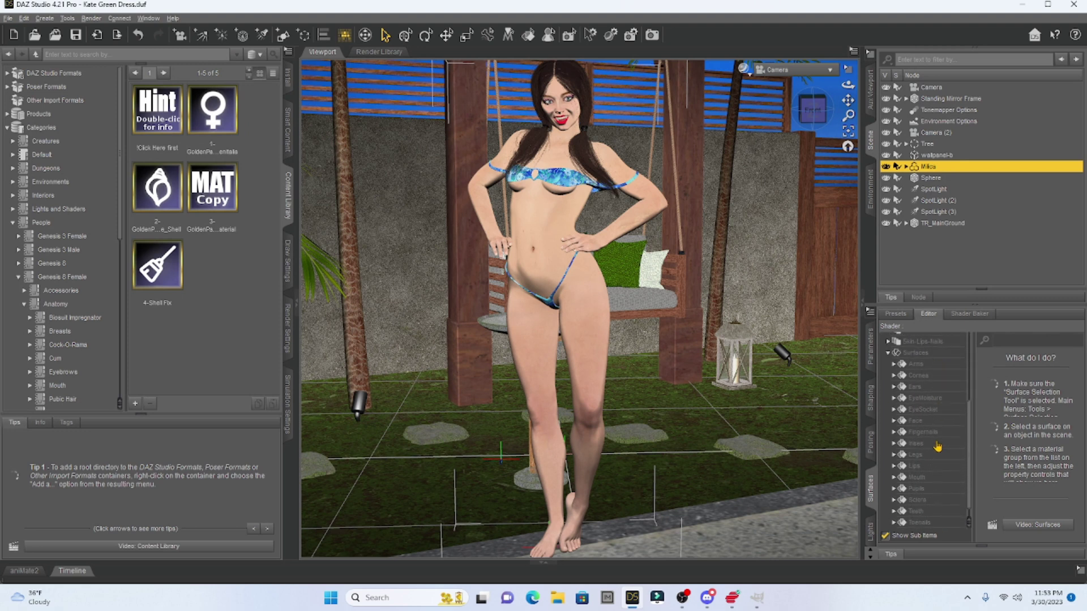
scroll(937, 447, "down", 1)
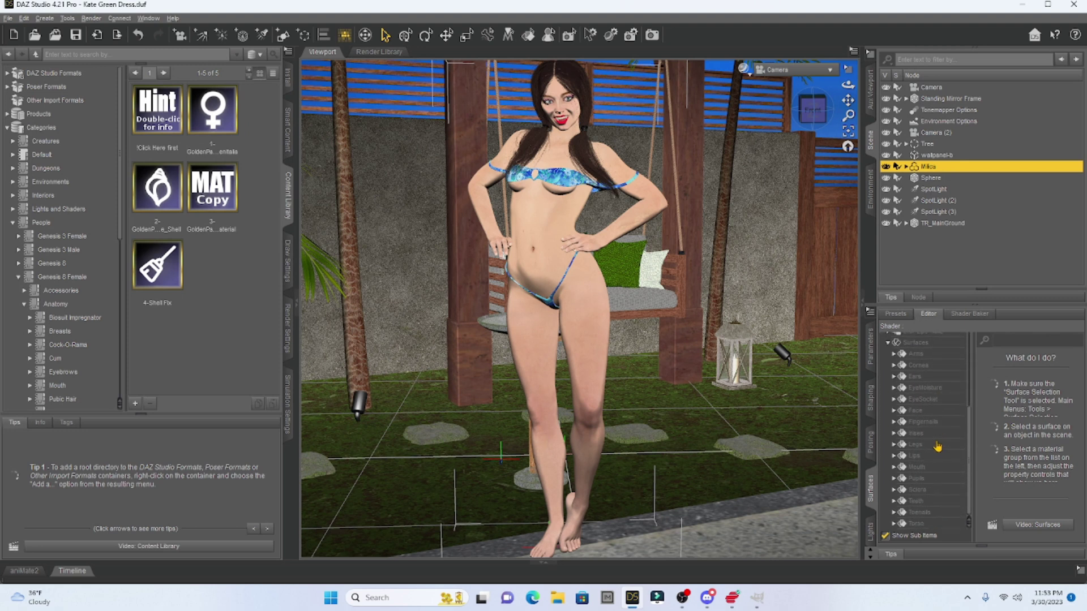
left_click(917, 524)
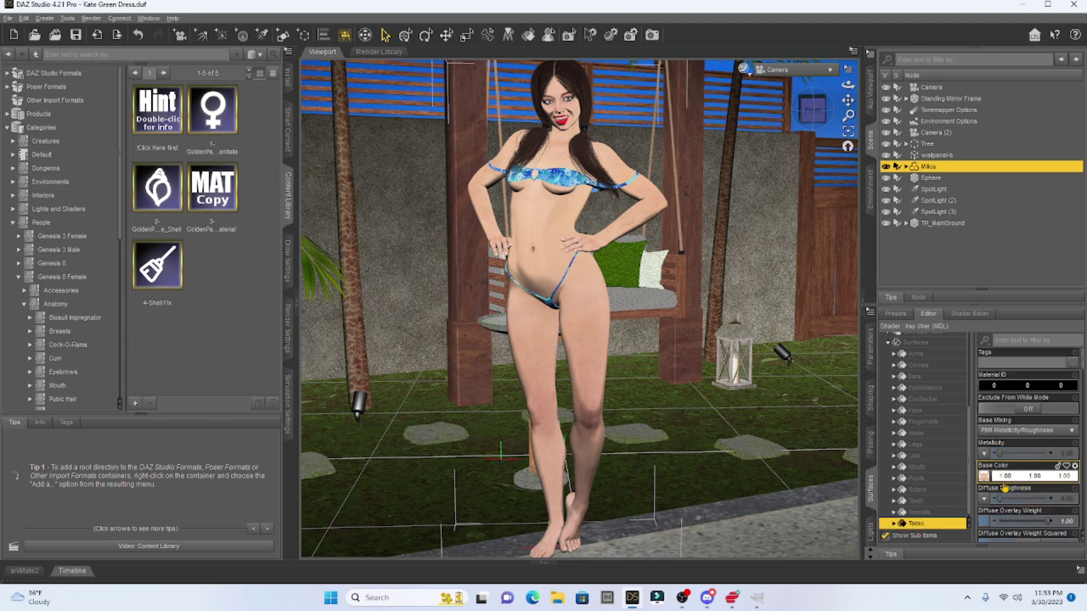
Browse for the Torso's Base Color texture ISTMilicaTorso_1002A, open it in GIMP, and close the duplicate copy of the image
mouse_move(986, 484)
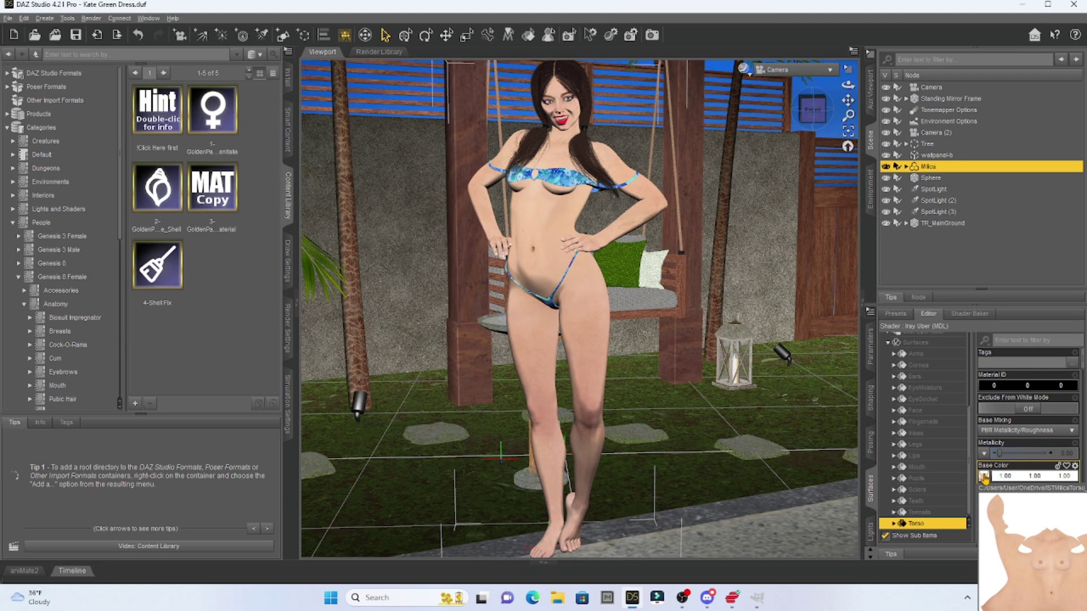
left_click(984, 478)
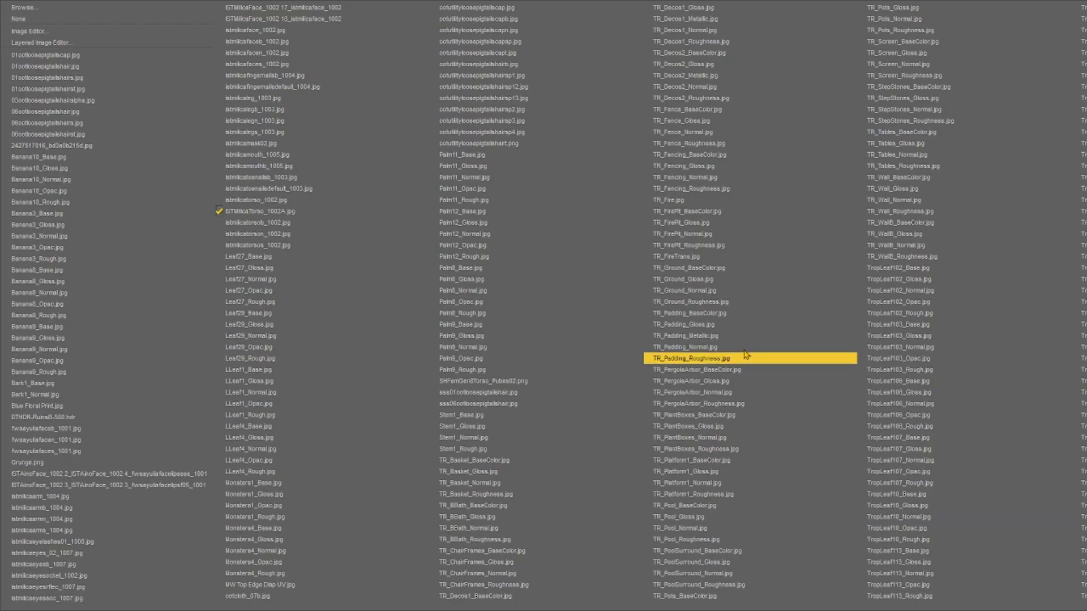
left_click(126, 13)
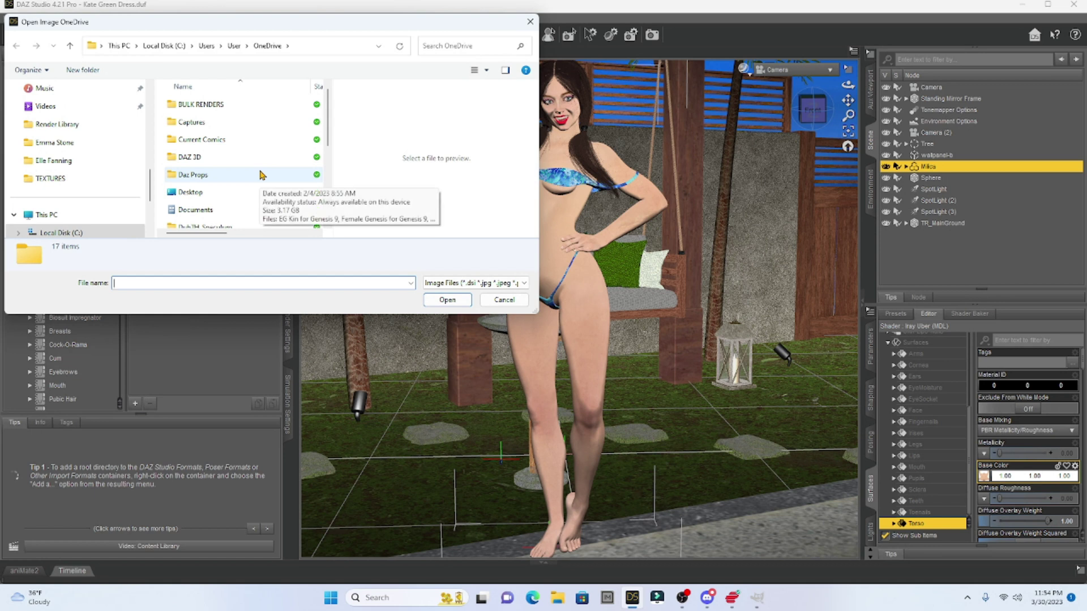
scroll(262, 174, "down", 3)
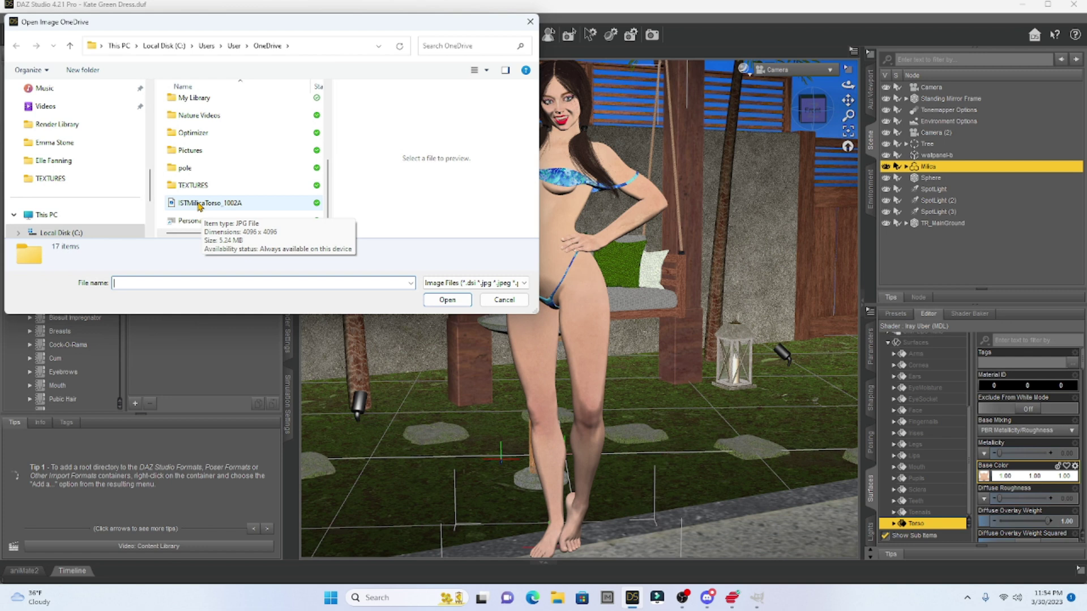
left_click(200, 205)
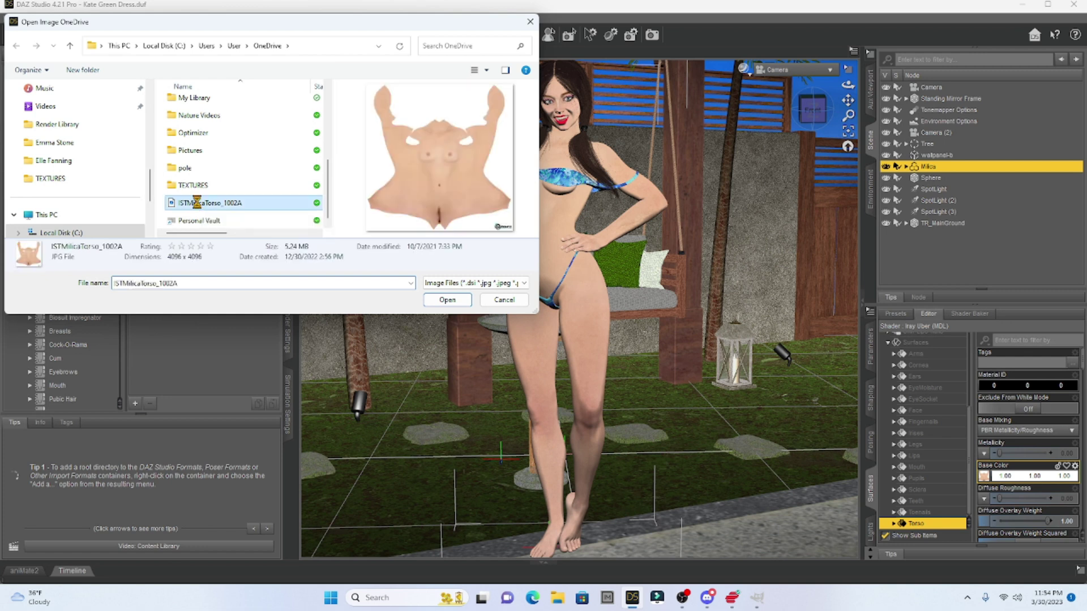
right_click(200, 205)
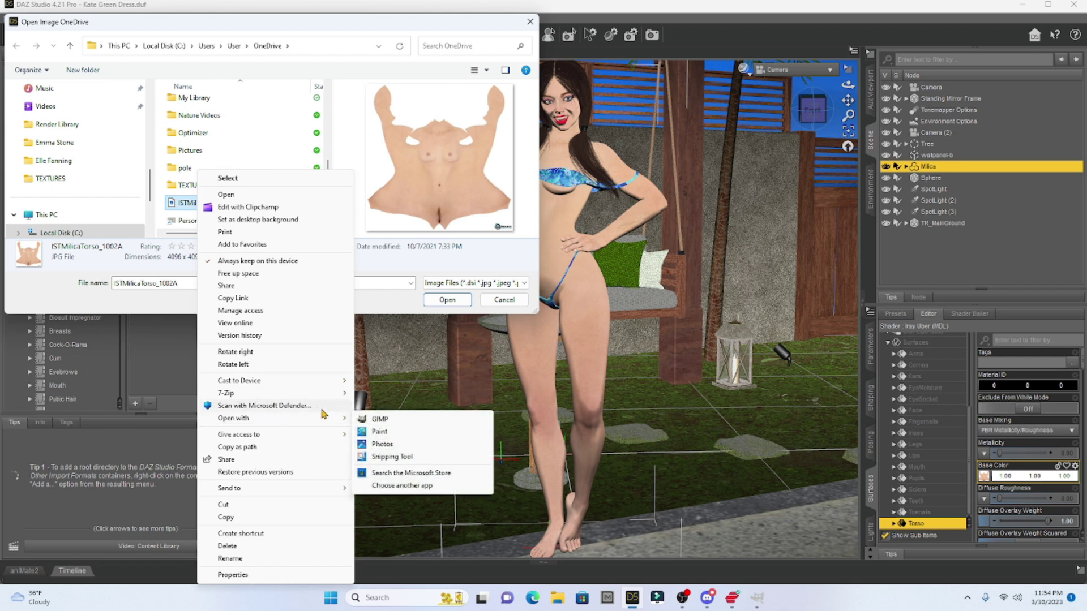
left_click(382, 420)
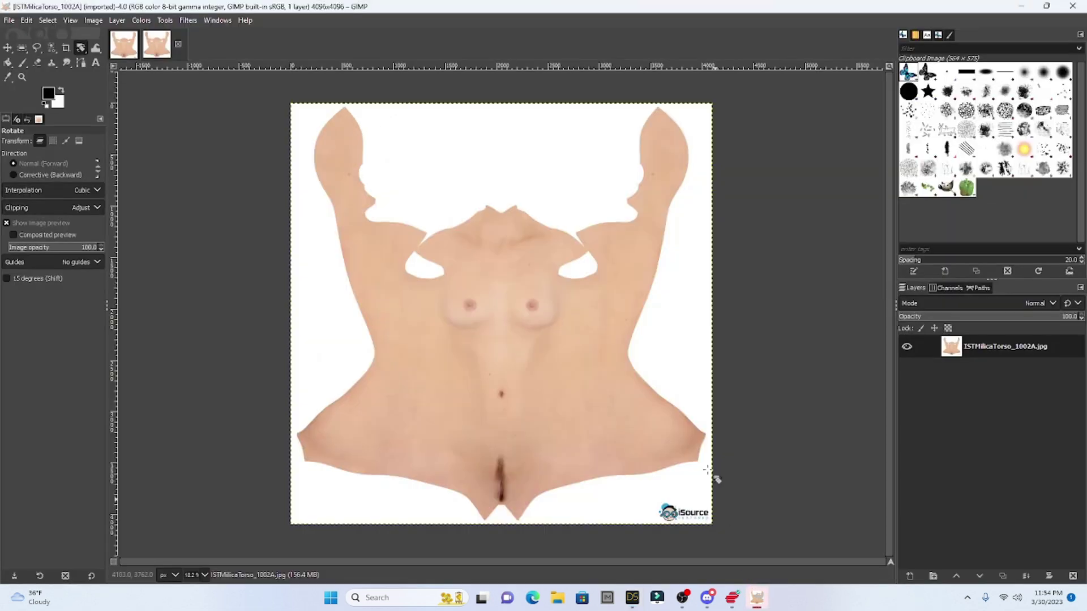
left_click(178, 46)
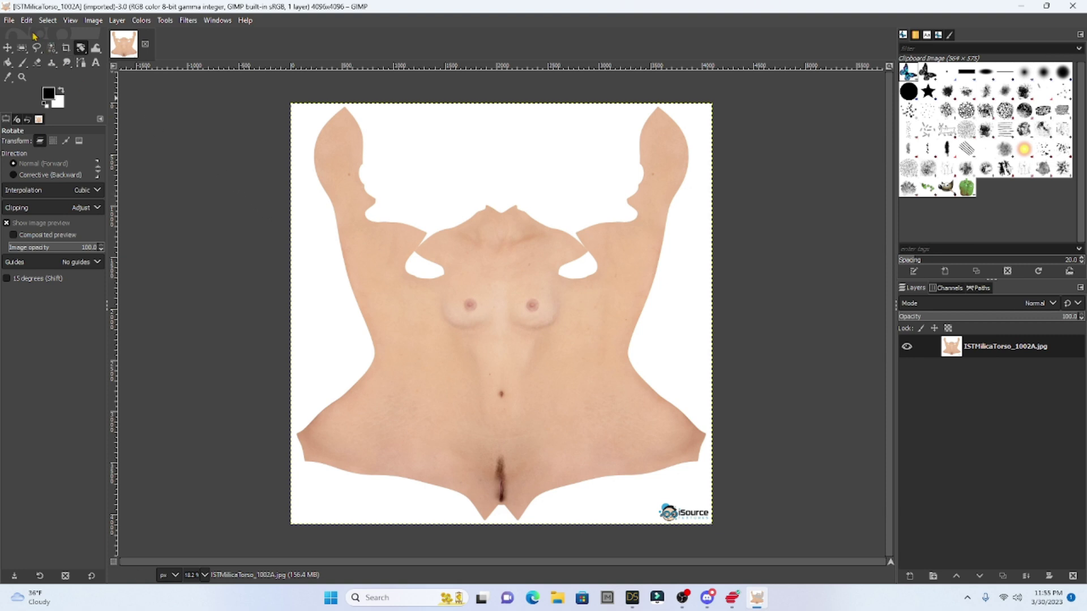
Open the recent image tattoo1.jpg and add an alpha channel to its layer
left_click(10, 21)
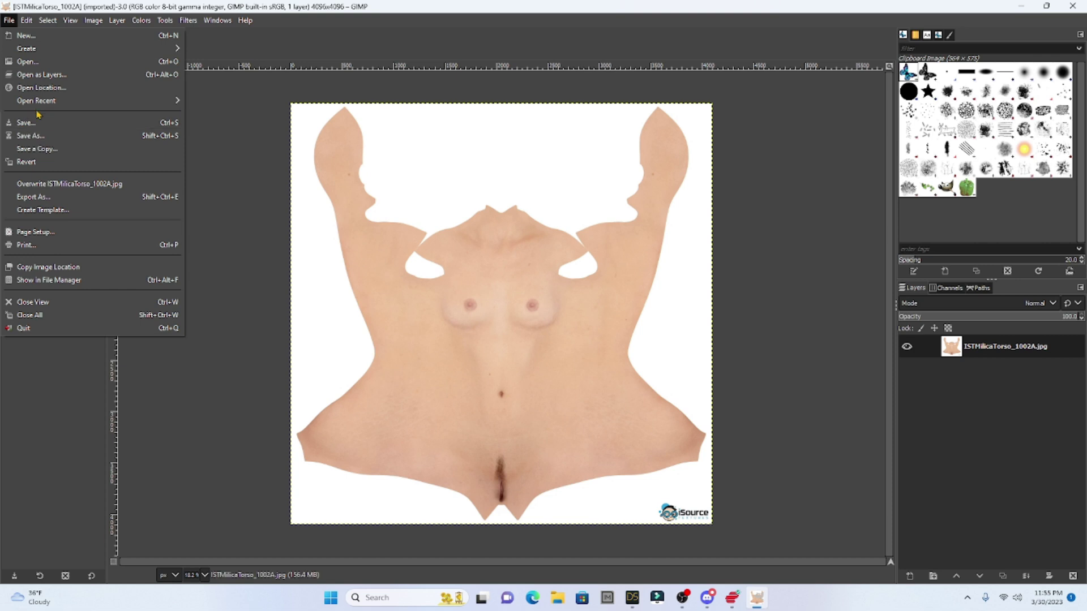
mouse_move(42, 102)
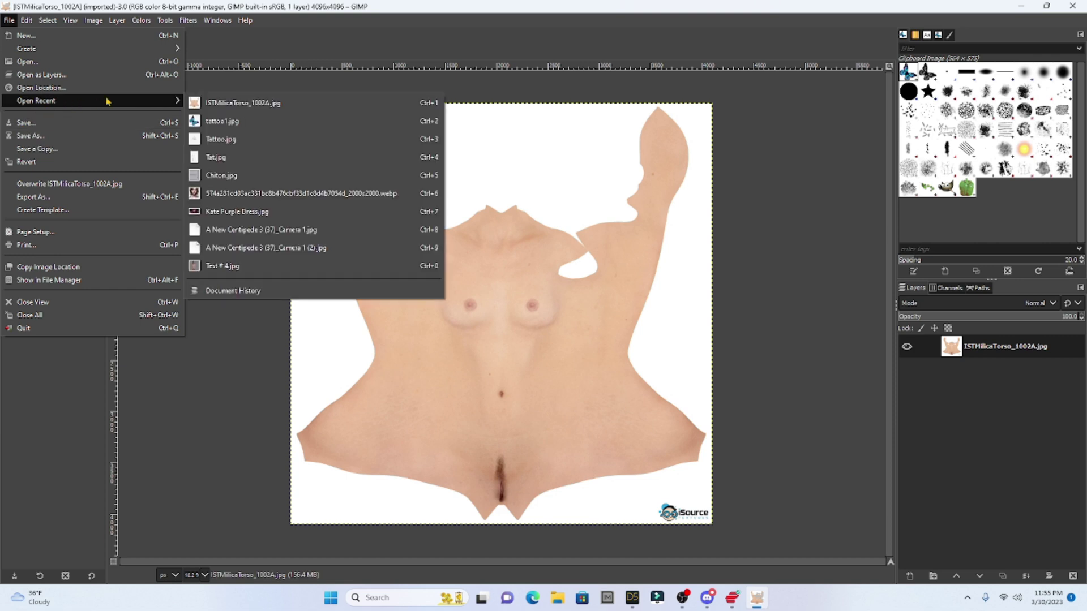
left_click(219, 120)
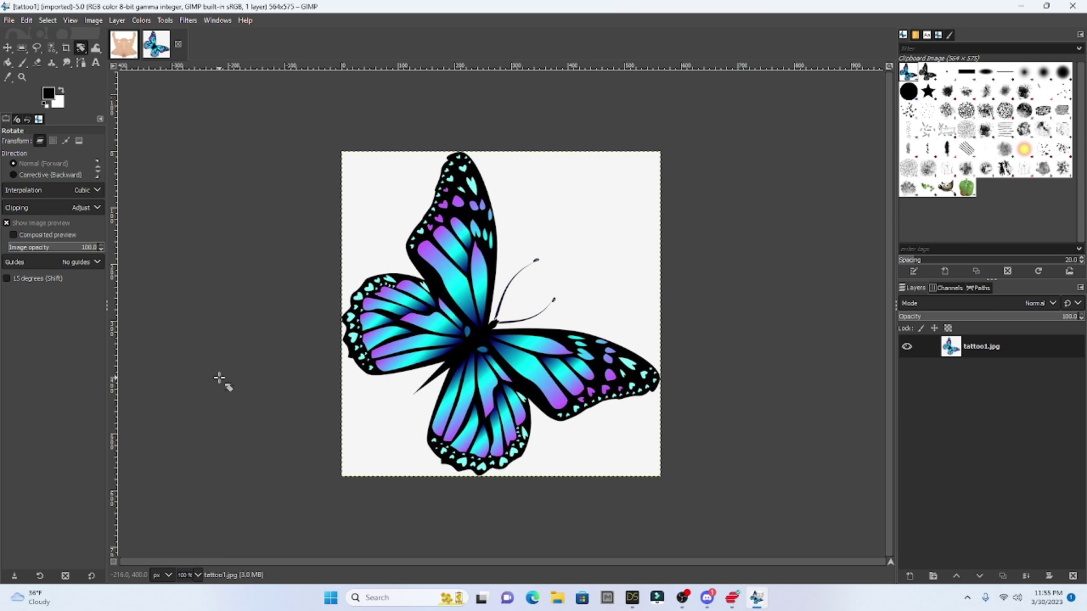
left_click(115, 22)
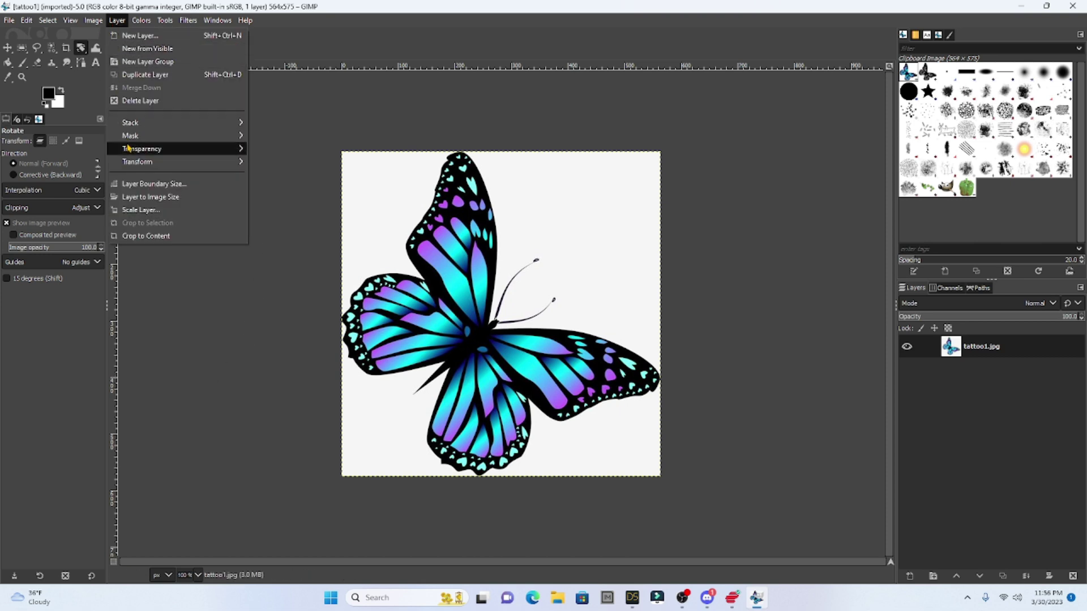
mouse_move(130, 152)
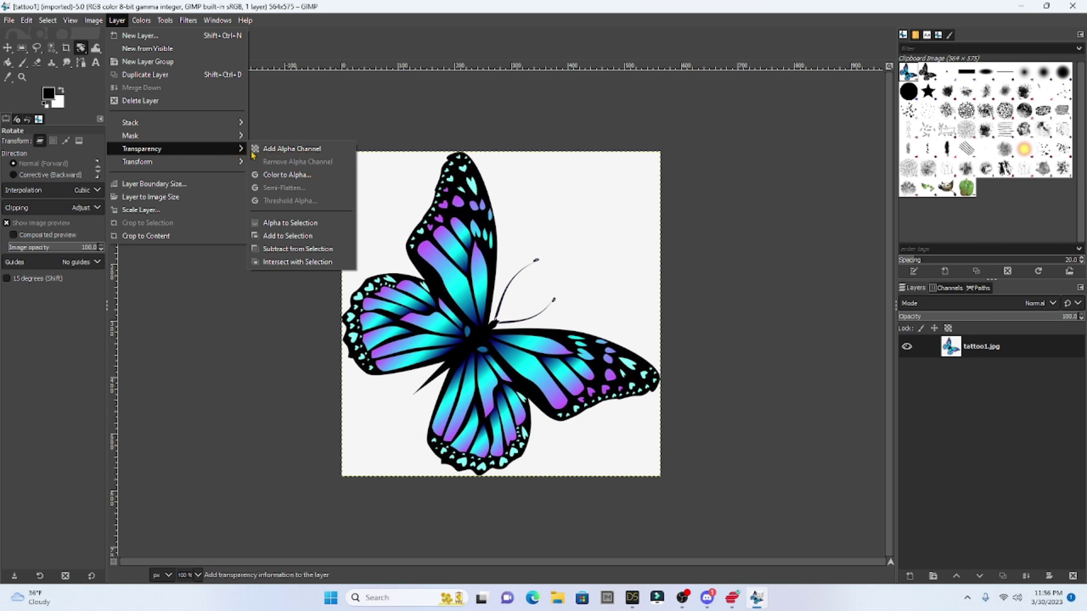
left_click(288, 150)
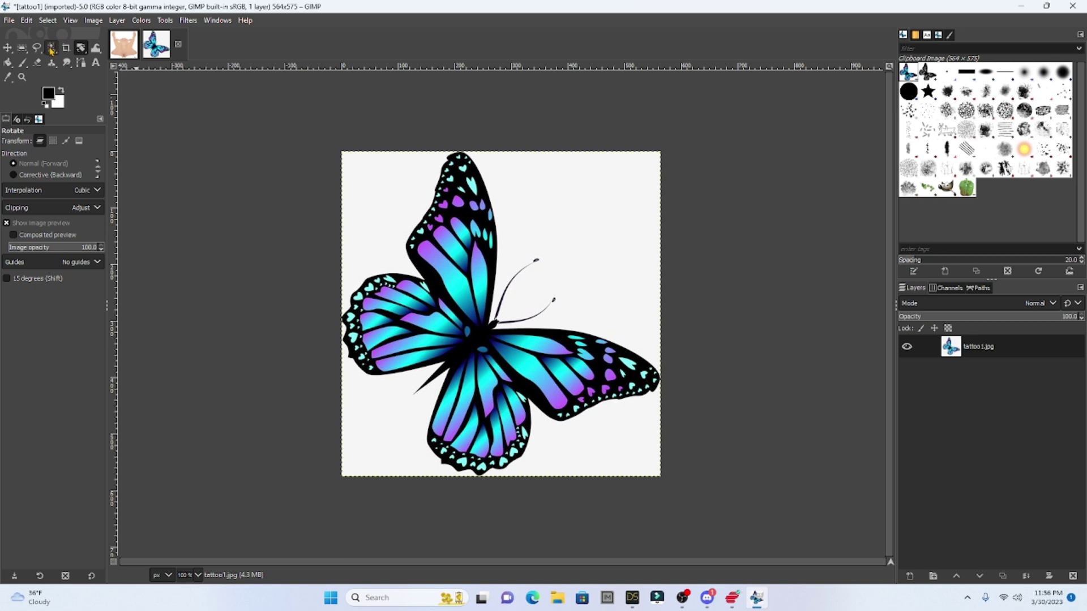
Select the pale background around the butterfly by color and delete it to transparency
left_click(163, 23)
mouse_move(177, 36)
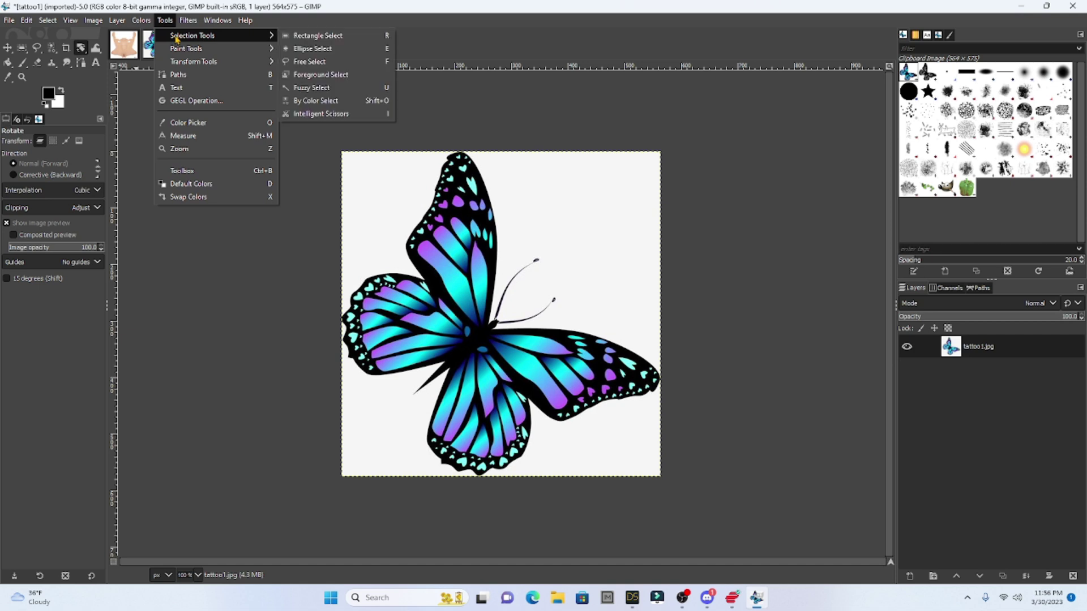
left_click(316, 102)
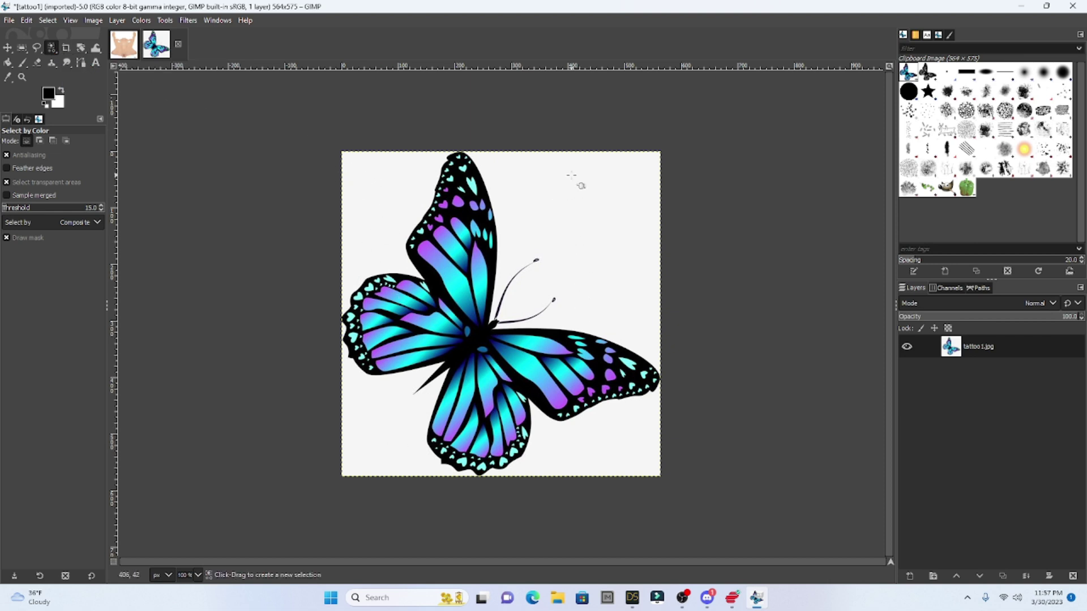
left_click(355, 166)
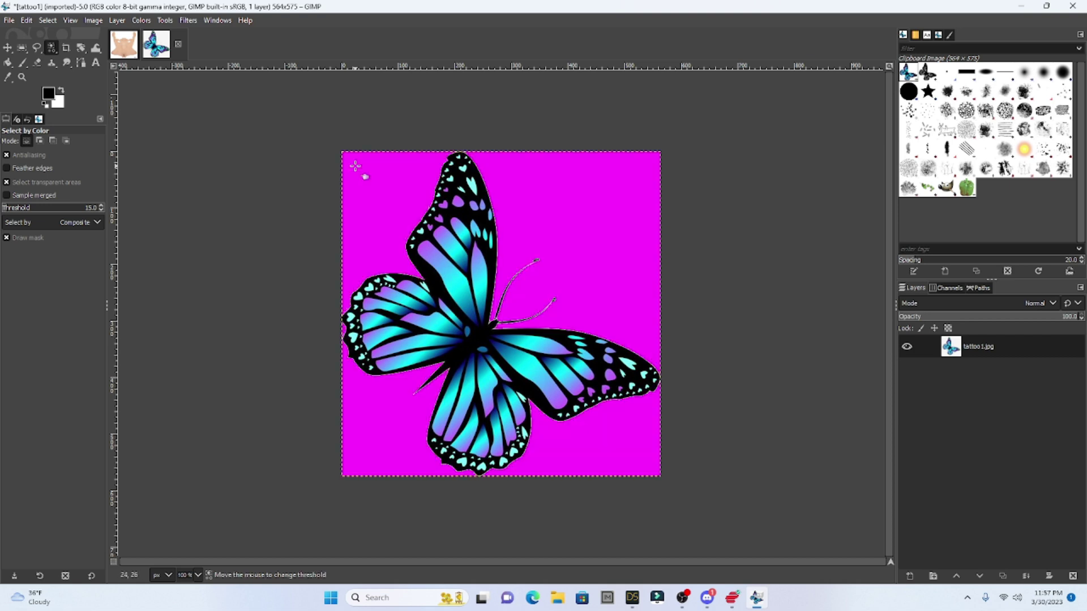
mouse_move(354, 166)
left_mouse_down()
mouse_move(401, 229)
mouse_move(365, 180)
mouse_move(389, 219)
mouse_move(677, 240)
mouse_move(392, 190)
left_mouse_up()
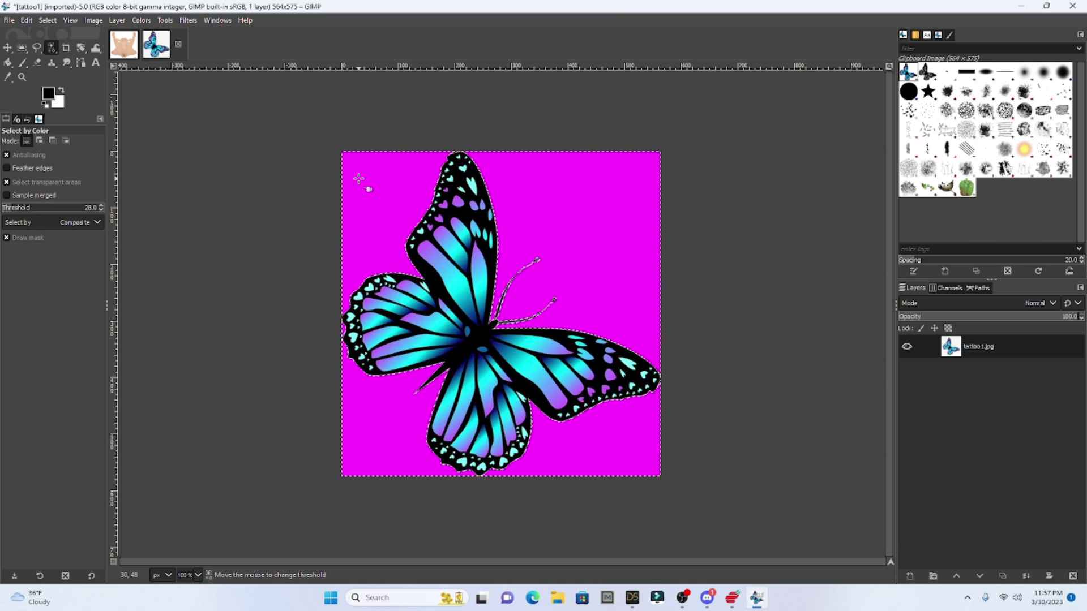
left_click_drag(359, 179, 359, 179)
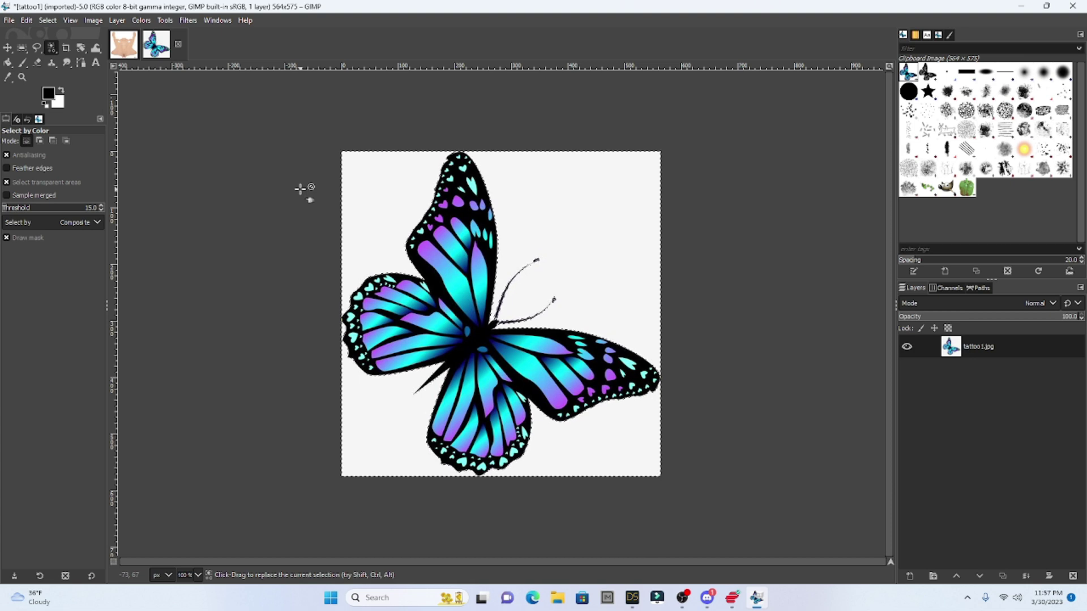
key("Delete")
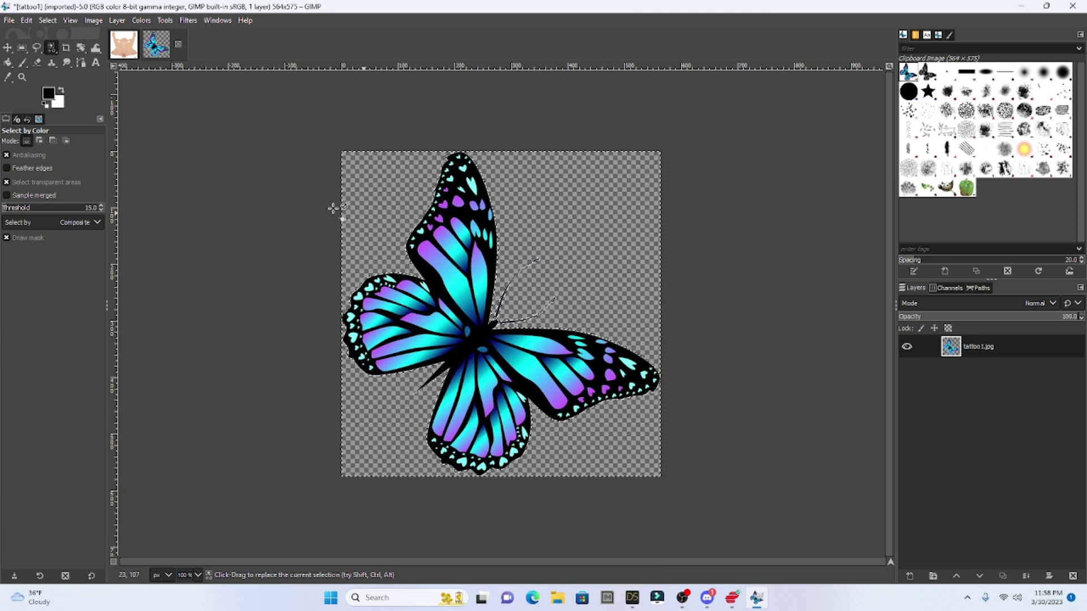
Make a rectangular selection of about 565 × 575 px around the entire butterfly image and copy it
left_click(22, 49)
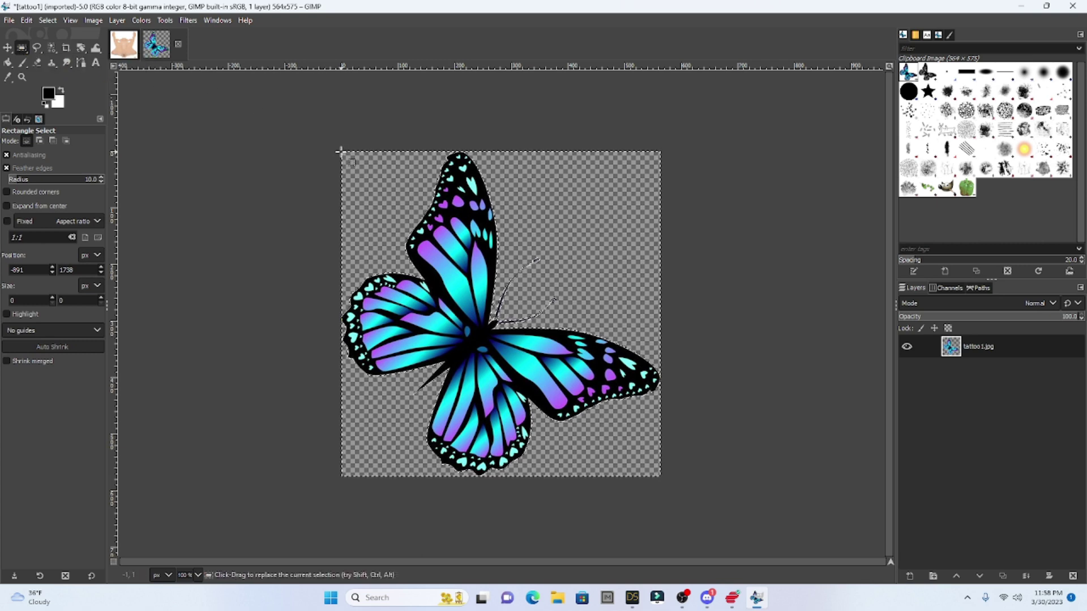
left_click_drag(340, 151, 658, 475)
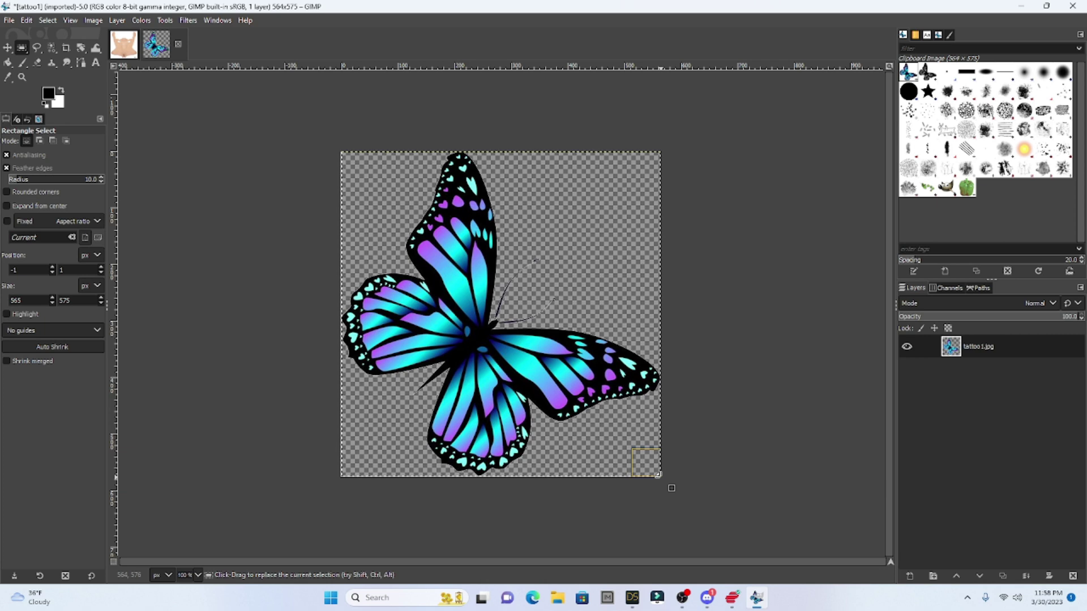
left_click(28, 21)
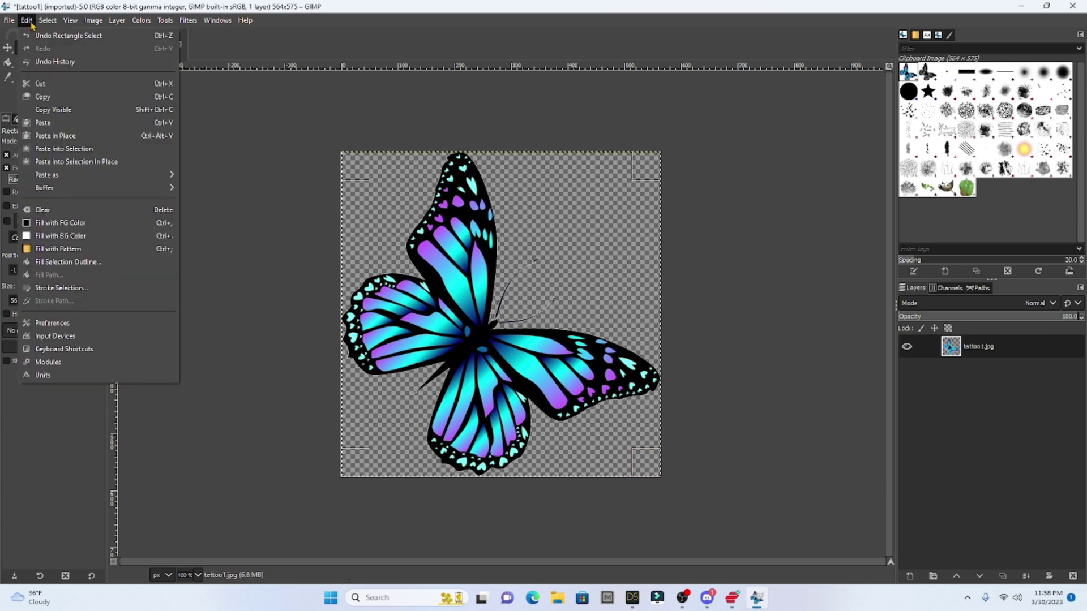
left_click(54, 97)
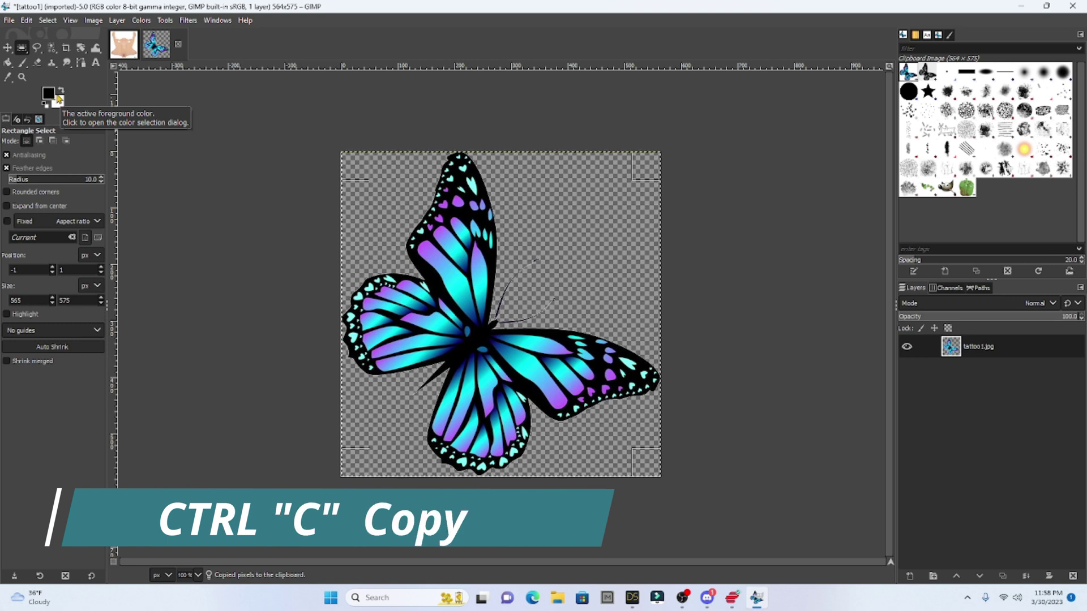
Paste the copied butterfly into the ISTMilicaTorso_1002A image and move it onto the side of the waist at the image's right
left_click(125, 47)
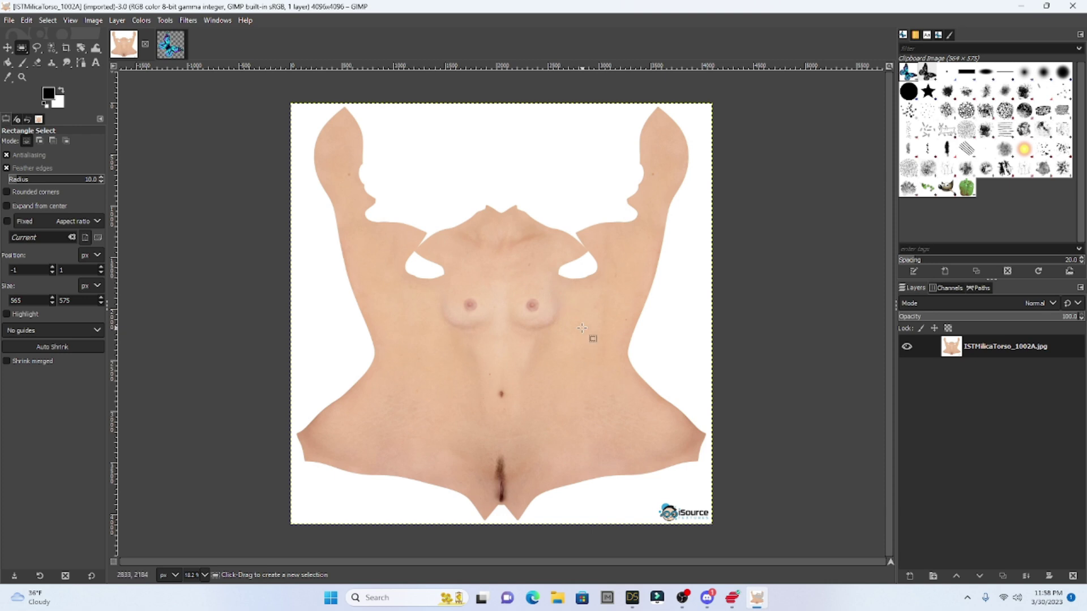
left_click(26, 22)
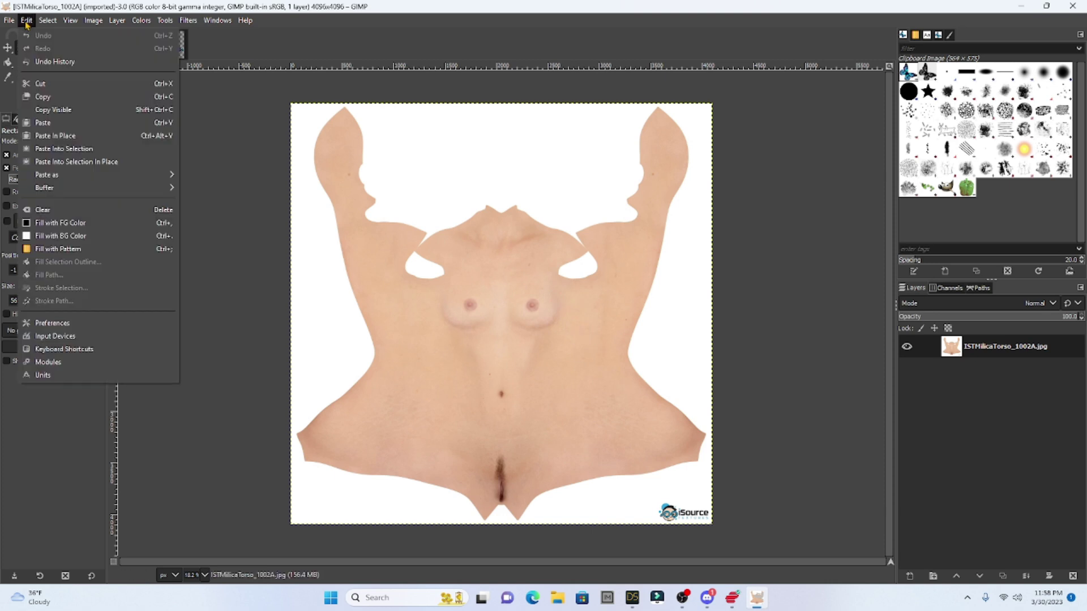
left_click(57, 125)
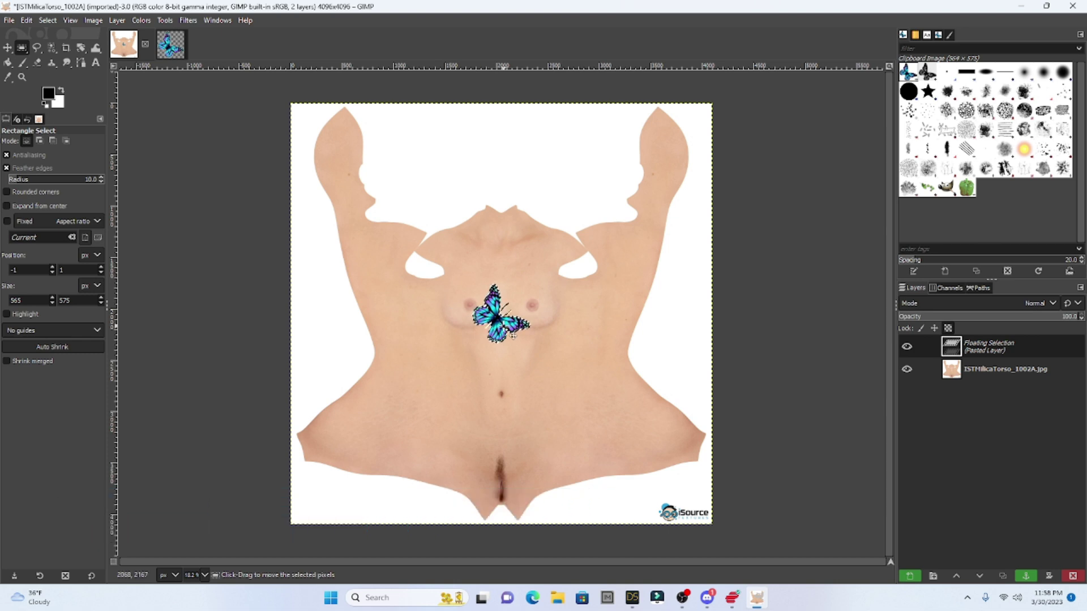
left_click_drag(513, 336, 593, 377)
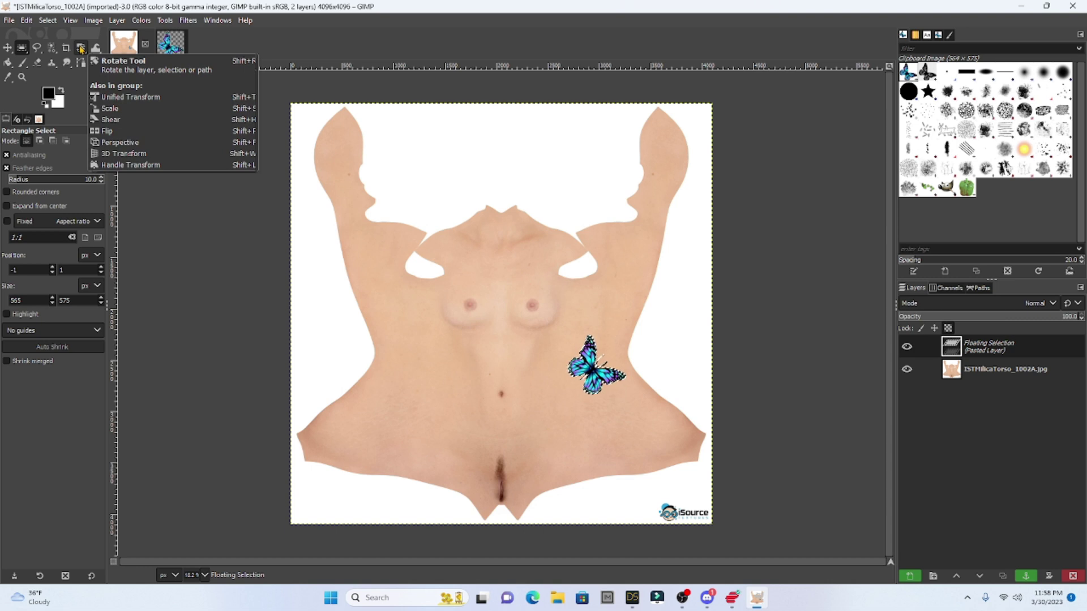
Rotate the pasted butterfly by about -88.49 degrees, plus a further rotation of about -5.15 degrees
left_click(82, 50)
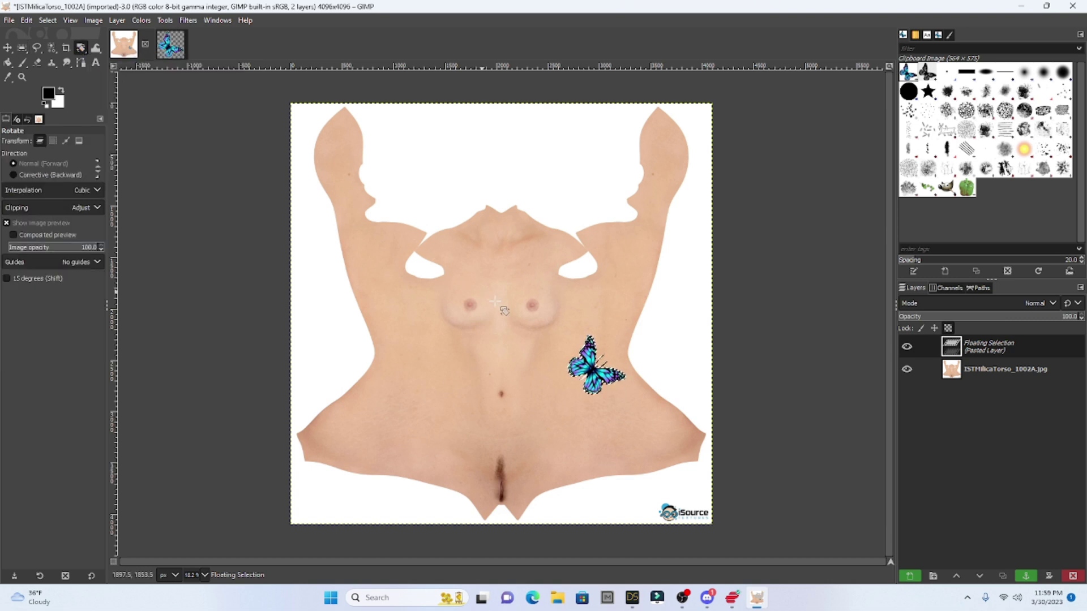
left_click_drag(601, 354, 545, 388)
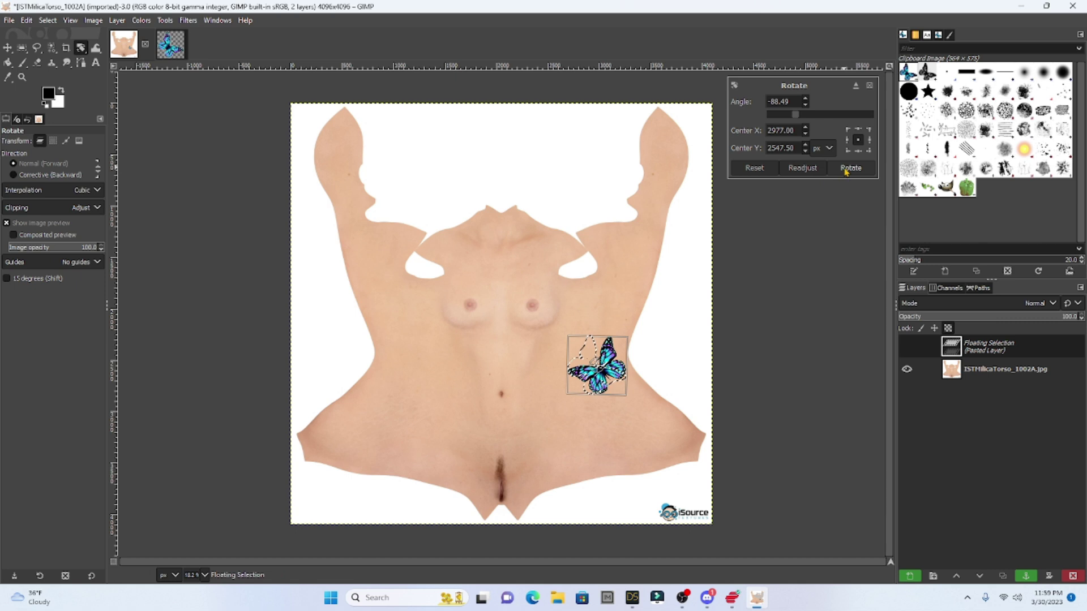
left_click(849, 169)
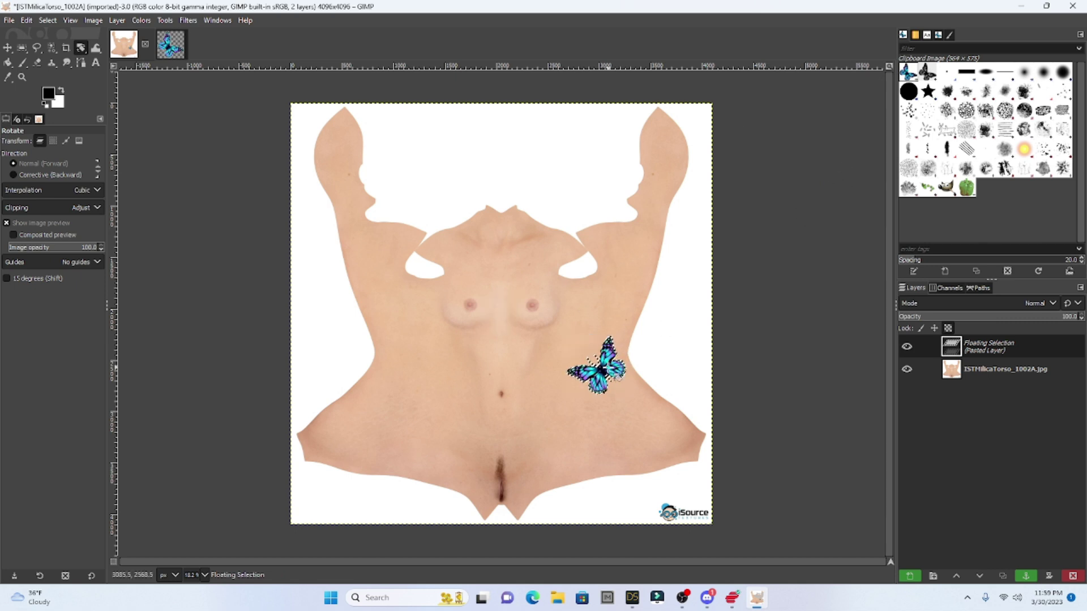
left_click_drag(608, 367, 613, 367)
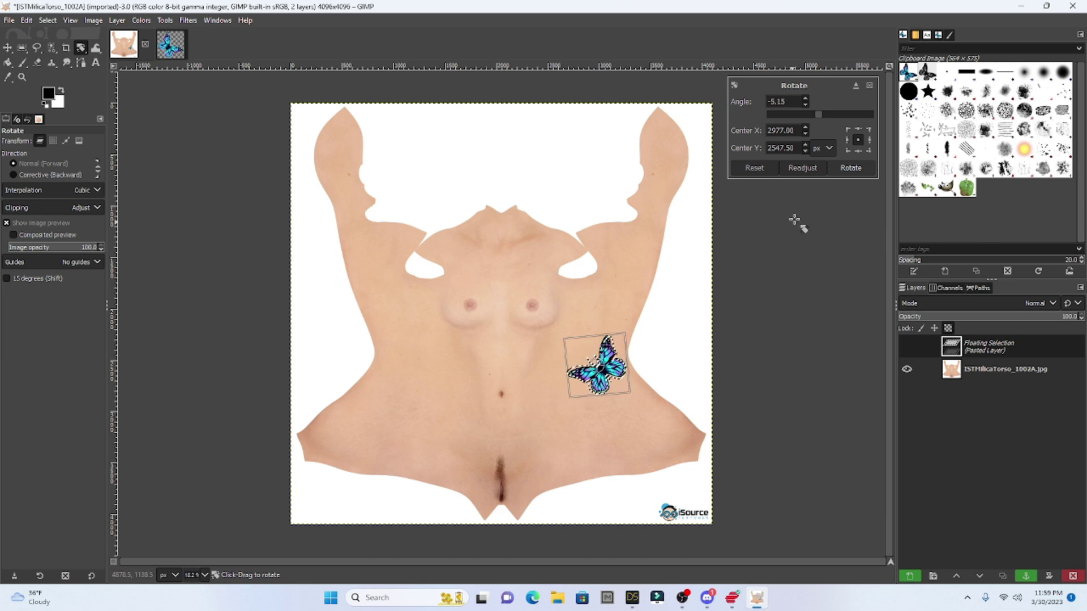
left_click(849, 168)
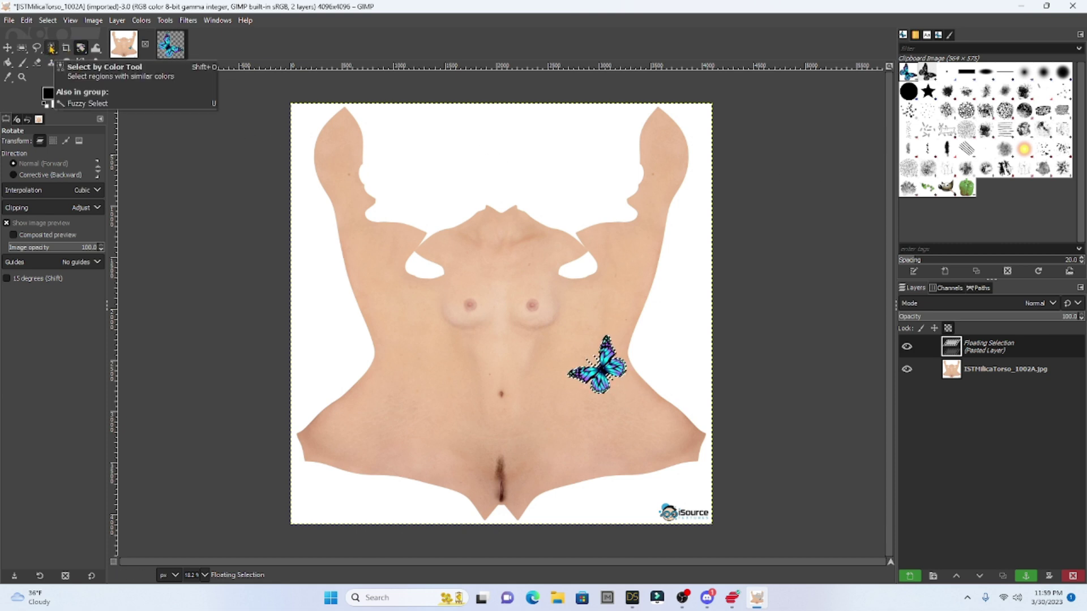
Shift the rotated butterfly slightly inward and up on the torso, and anchor the floating selection to the texture
left_click(52, 48)
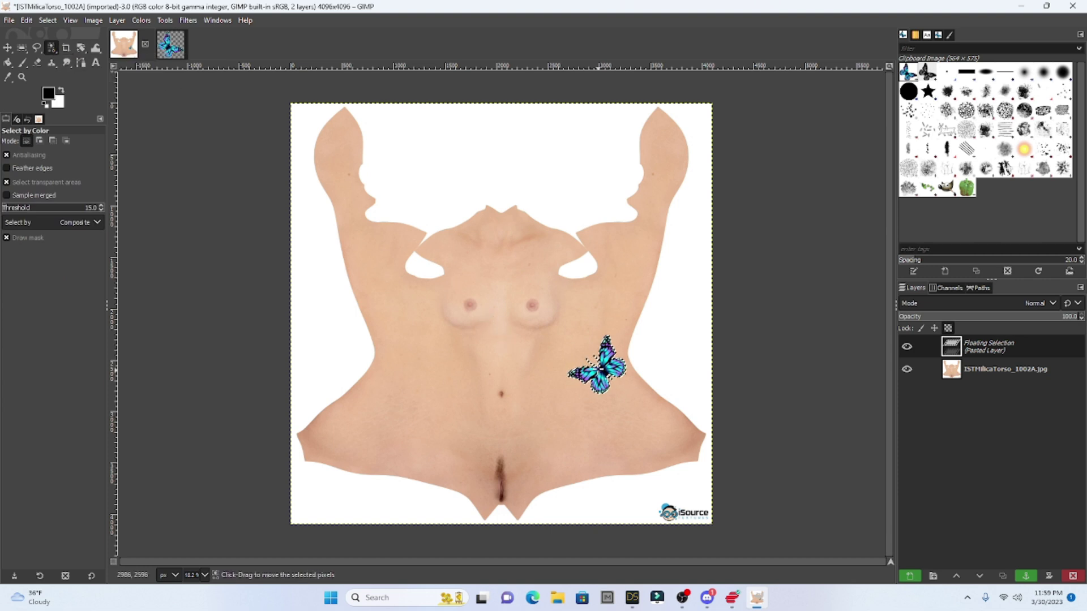
left_click_drag(605, 363, 584, 358)
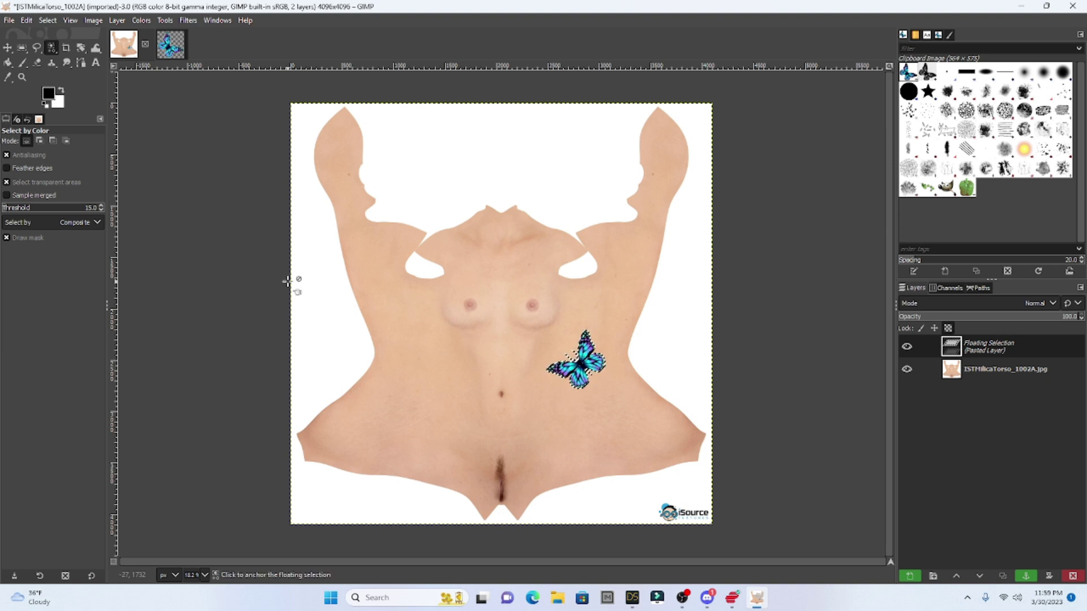
left_click(238, 261)
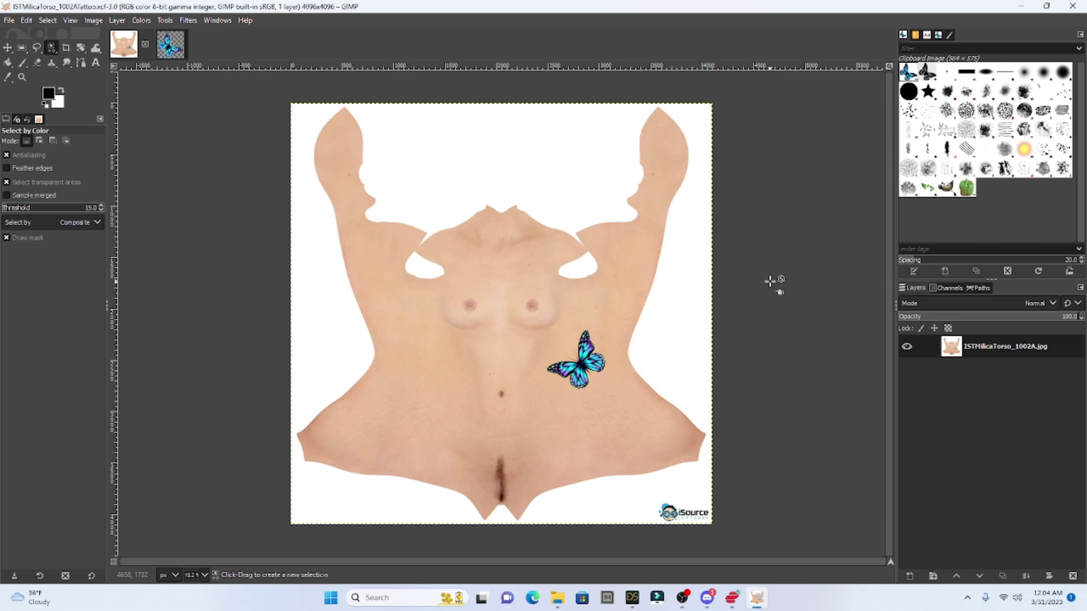
Export the tattooed texture as ISTMilicaTorso_1002ATattoo.png into the TEXTURES folder with the existing PNG options
left_click(9, 21)
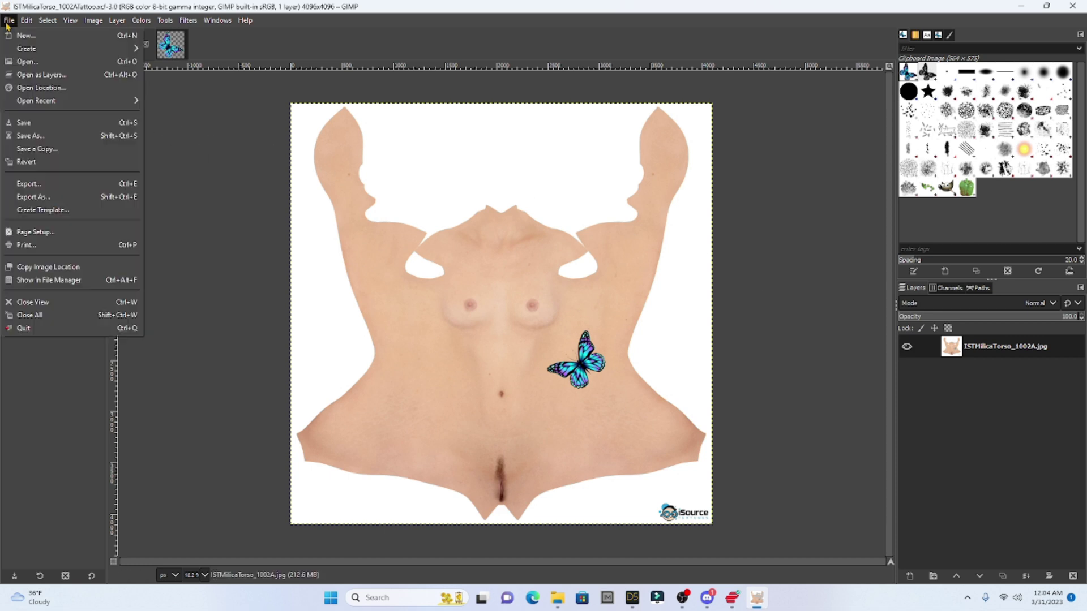
left_click(49, 198)
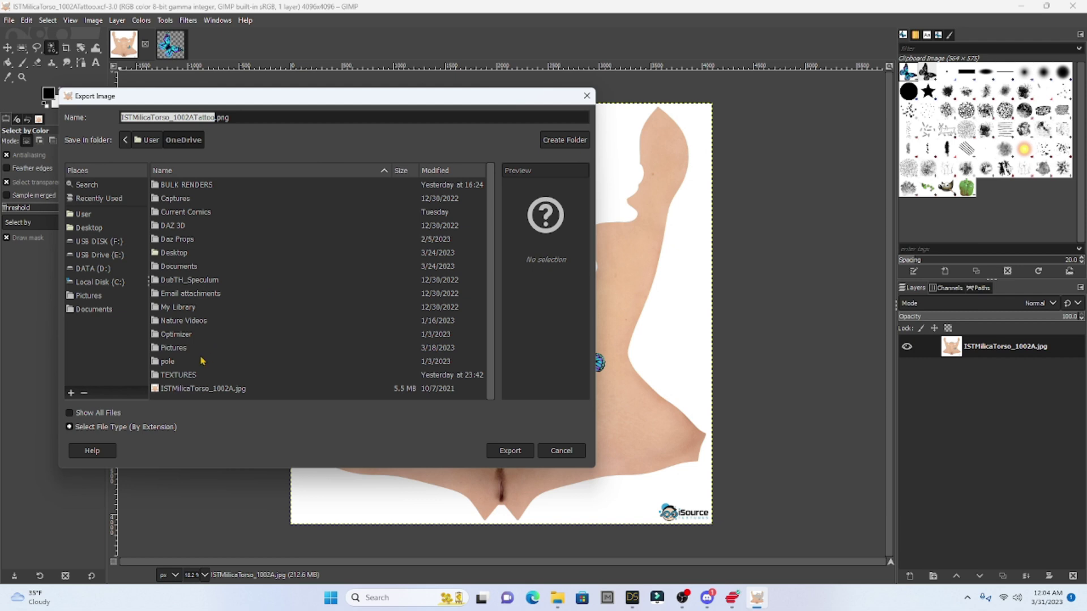
left_click(181, 378)
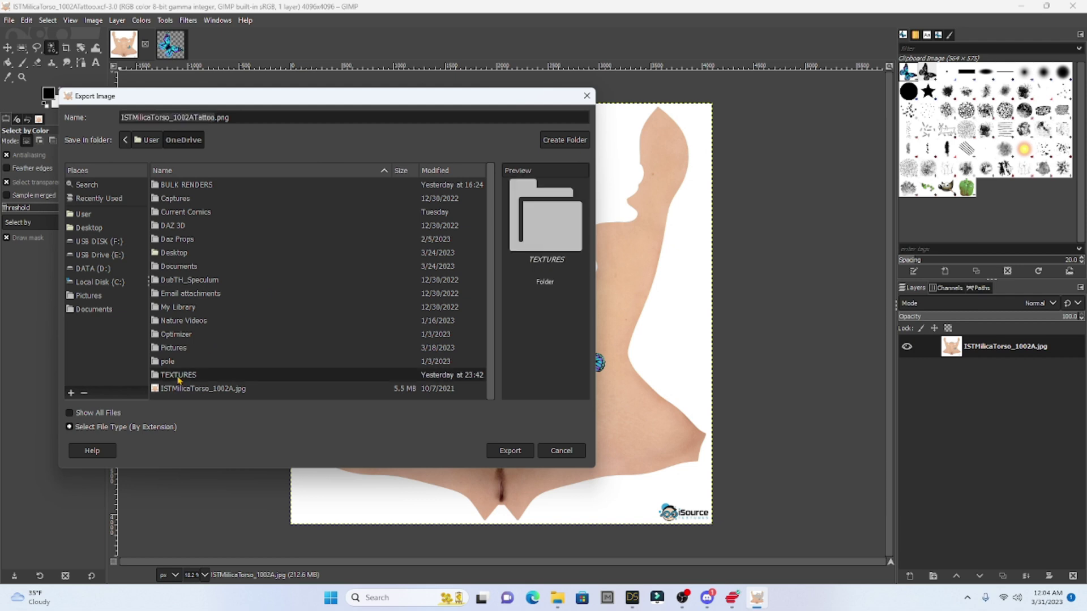
double_click(178, 376)
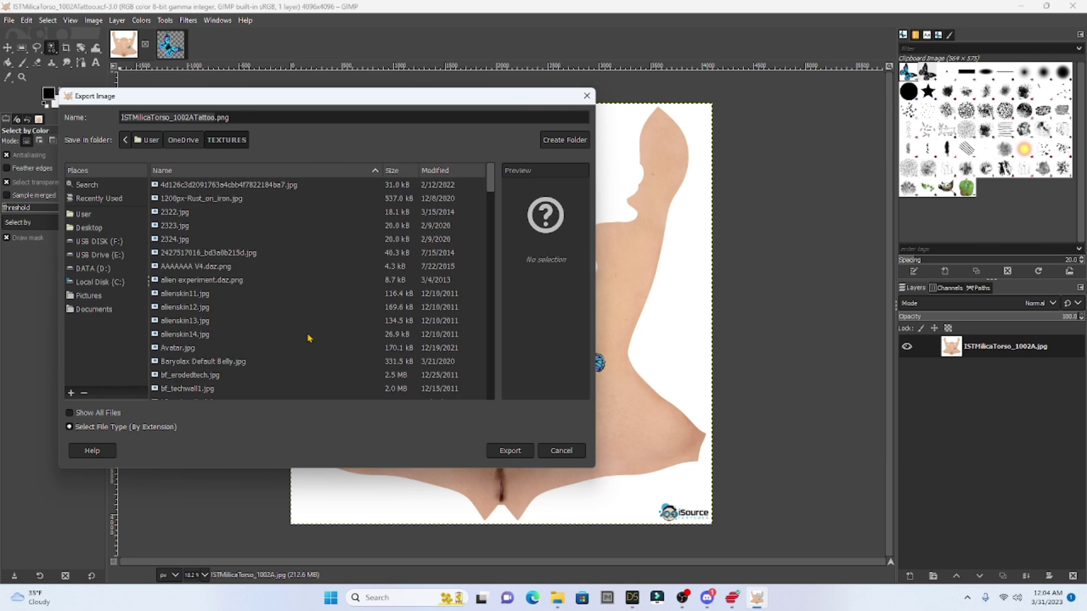
left_click(510, 450)
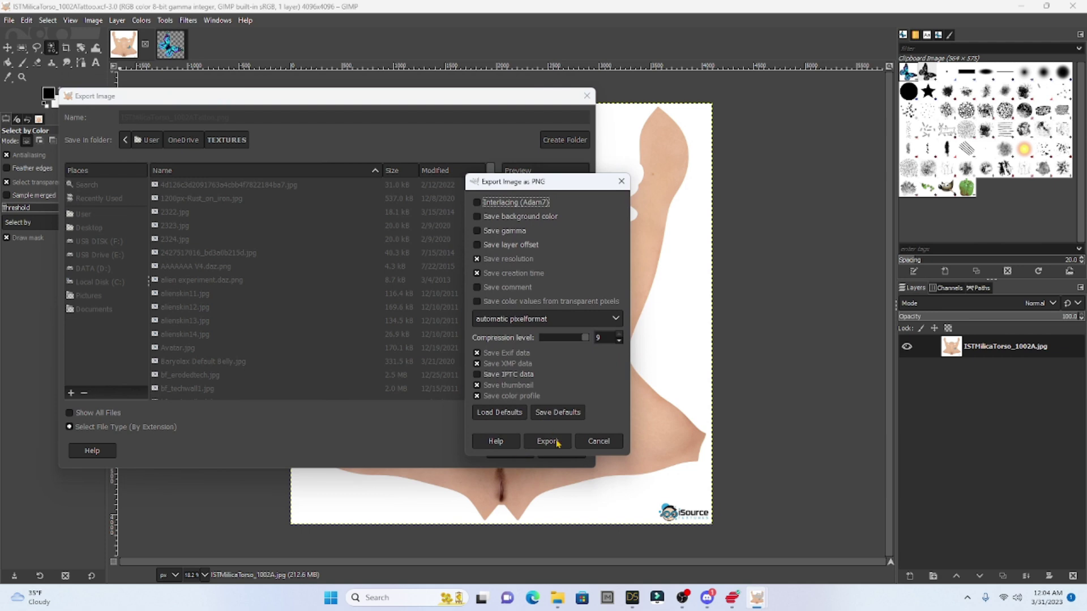
left_click(554, 445)
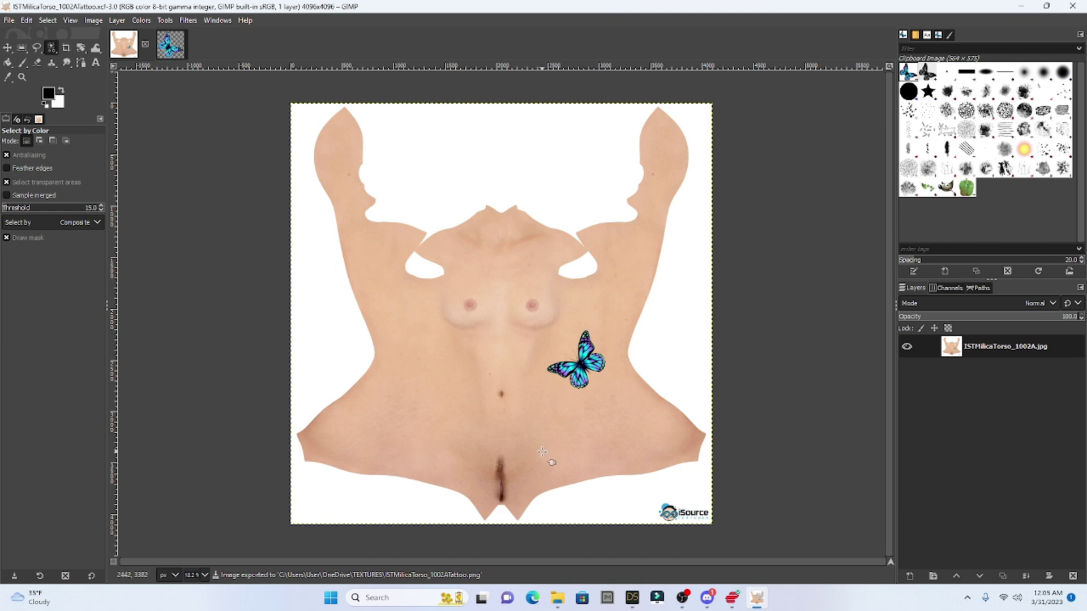
Switch to DAZ Studio and load the tattooed torso PNG from the TEXTURES folder as the Torso surface's Base Color map
left_click(633, 598)
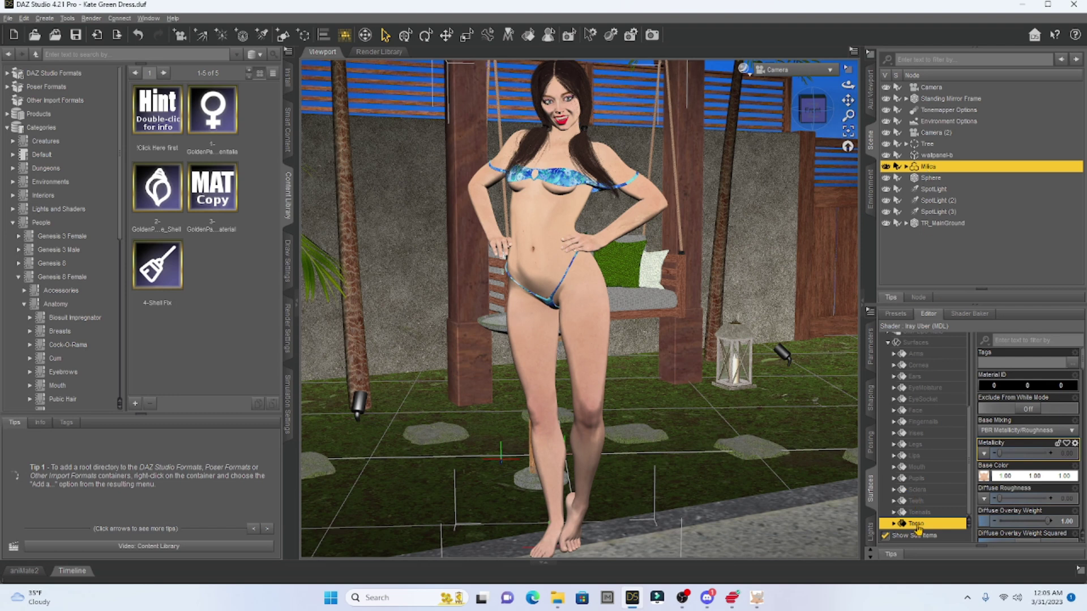
left_click(984, 479)
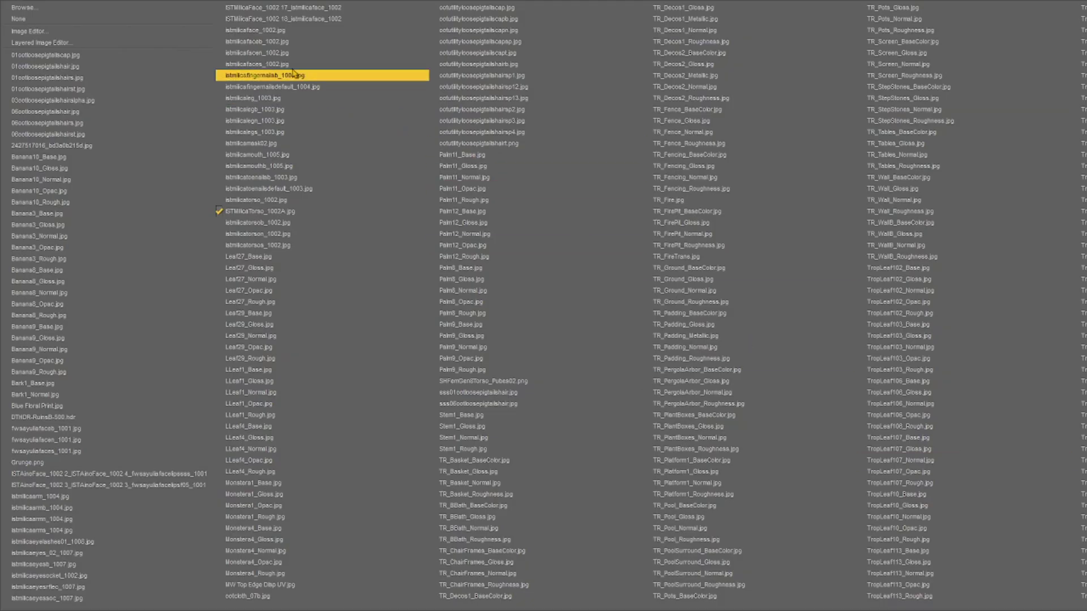
left_click(170, 15)
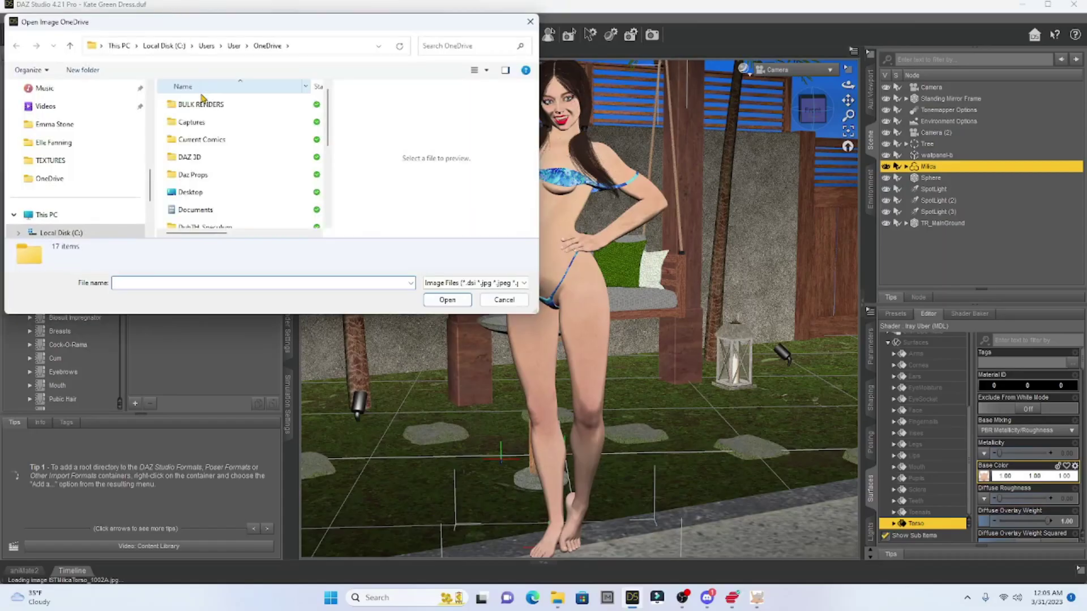
left_click(51, 162)
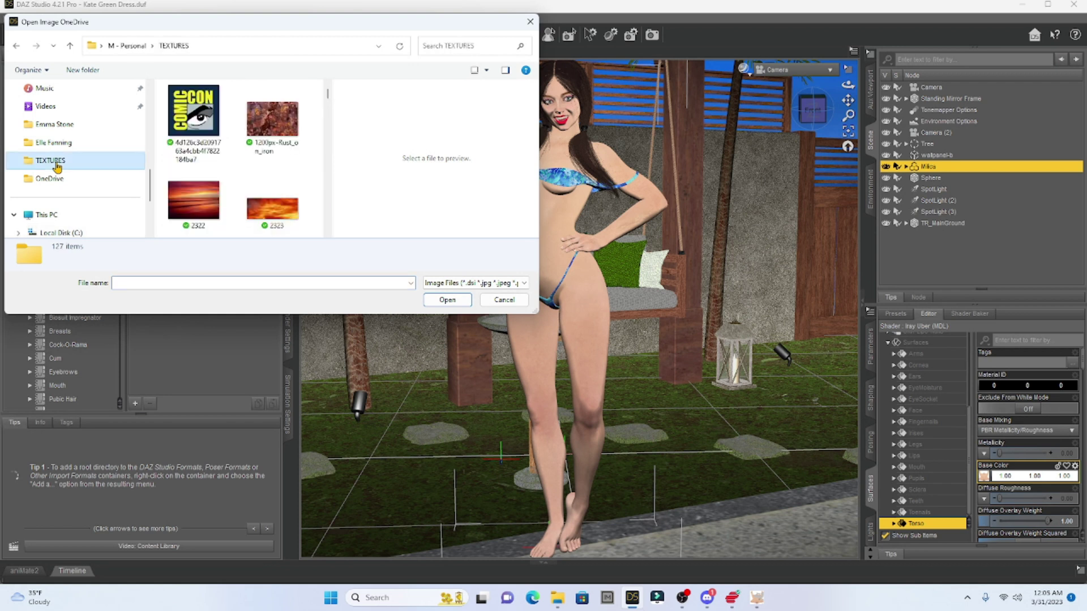
scroll(229, 167, "down", 3)
scroll(229, 171, "down", 6)
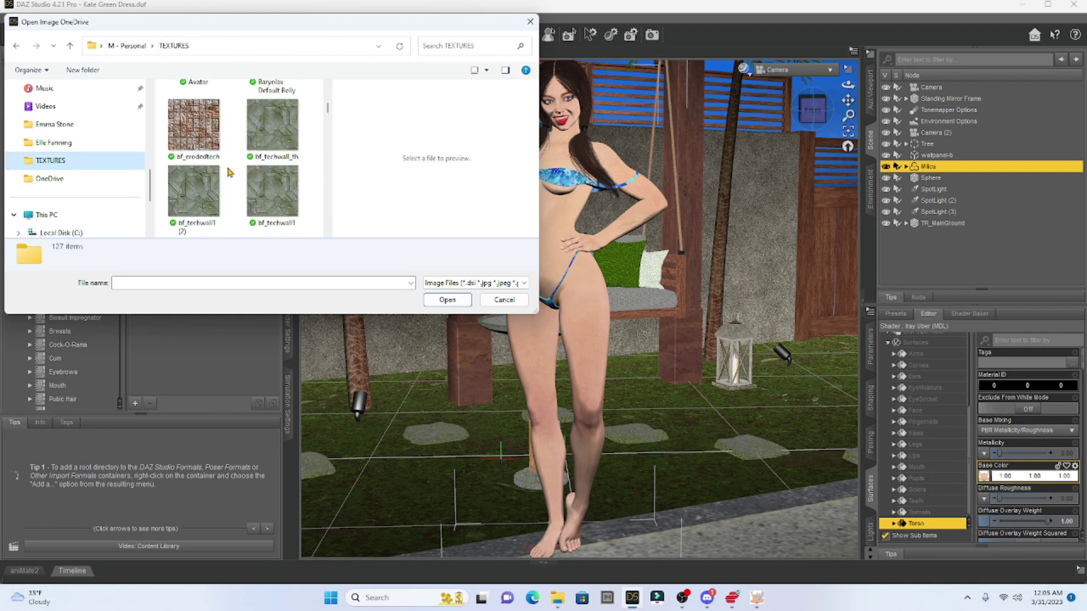
scroll(229, 171, "down", 5)
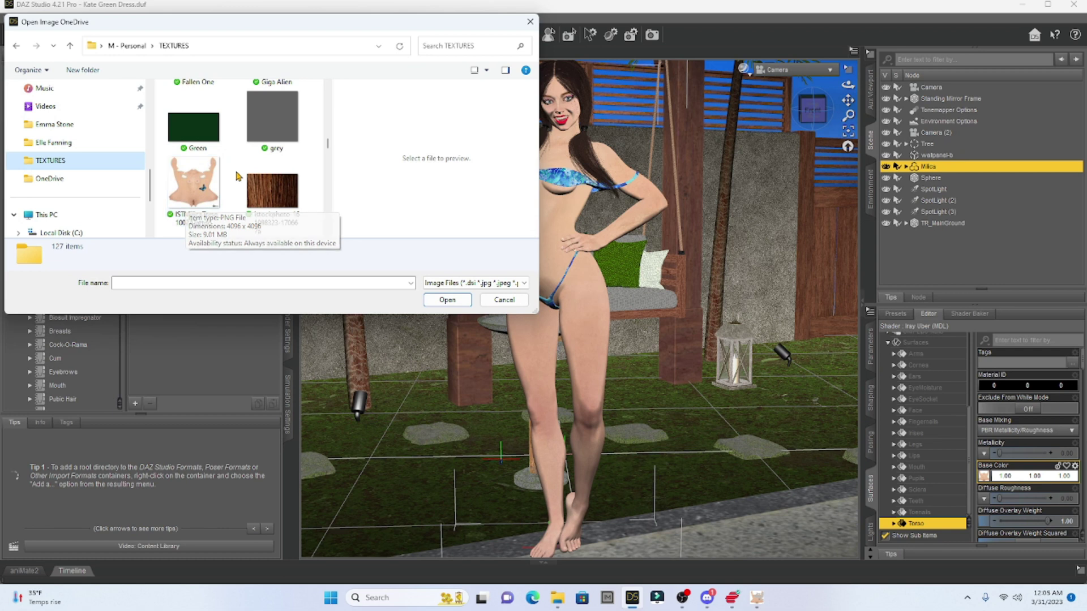
left_click(196, 189)
double_click(196, 189)
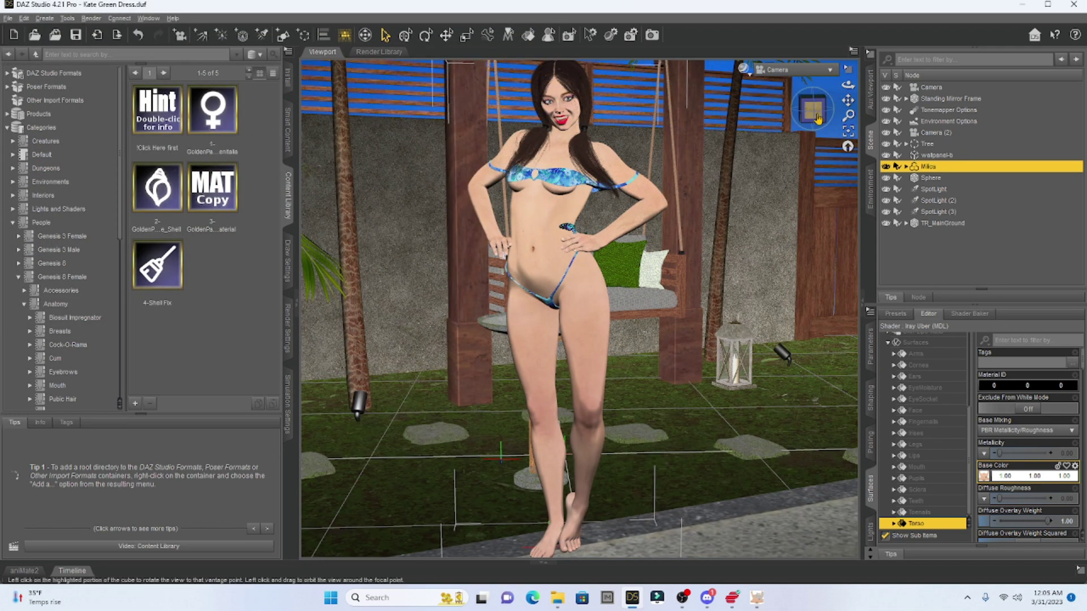
Swing the figure's left upper arm forward away from the tattoo by setting Left Shoulder Bend's Front-Back to about -48.31
left_click_drag(813, 112, 786, 114)
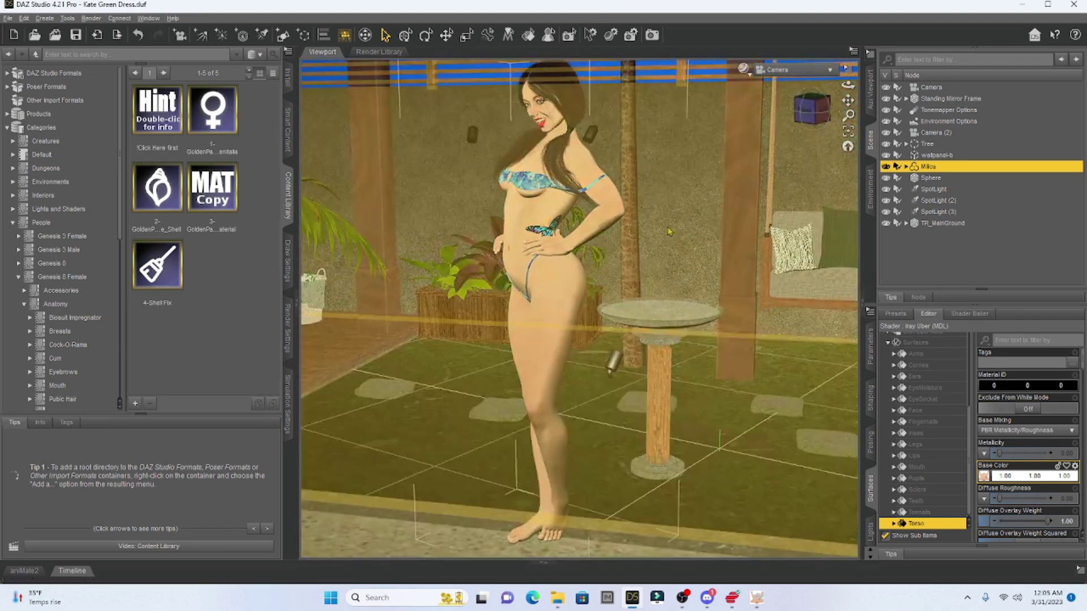
scroll(646, 245, "up", 5)
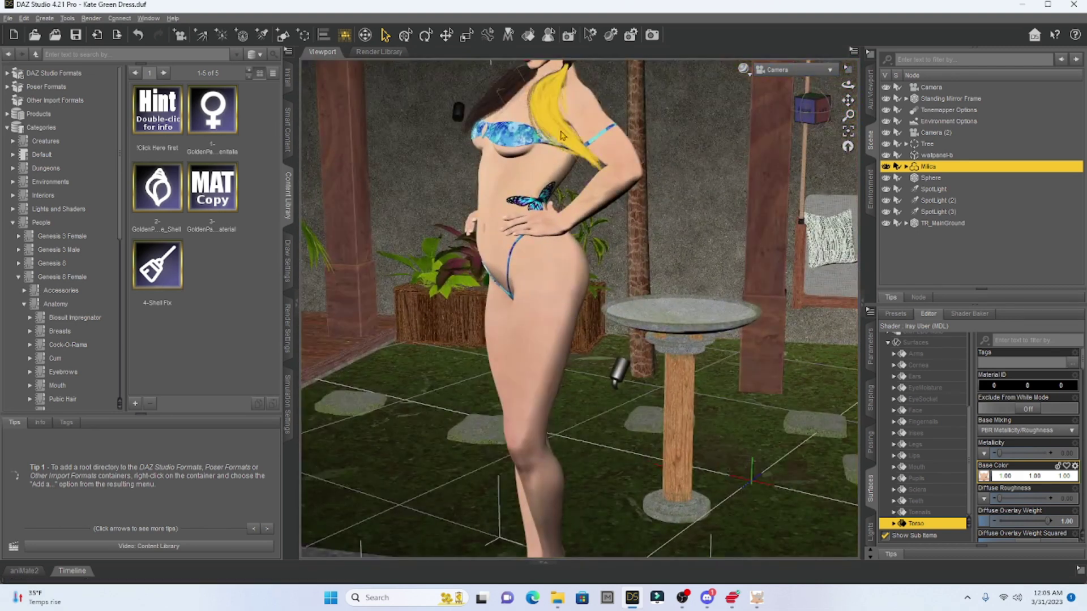
left_click(604, 145)
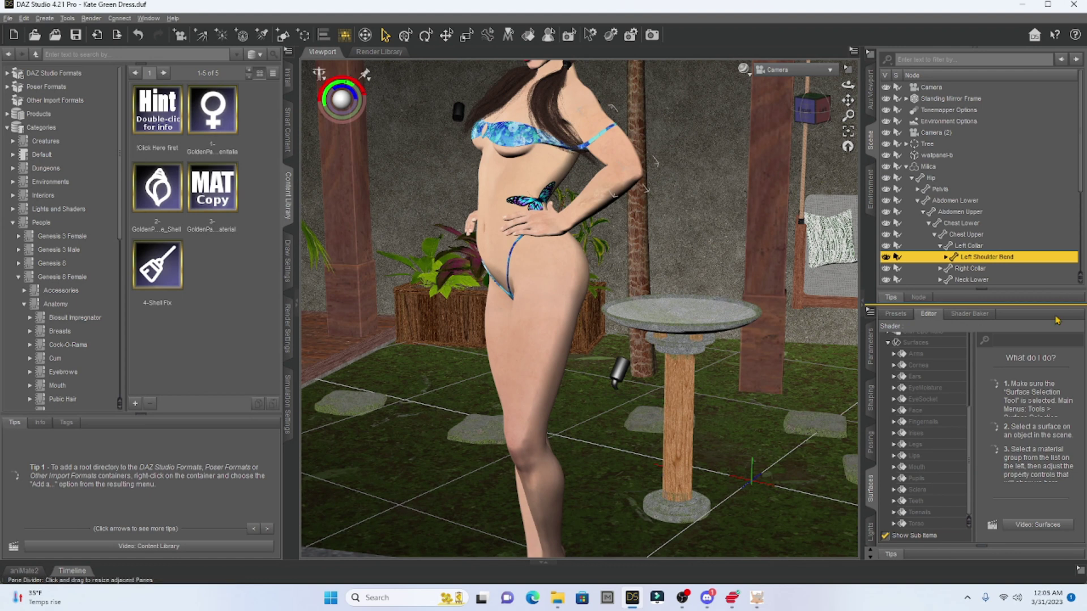
left_click(872, 351)
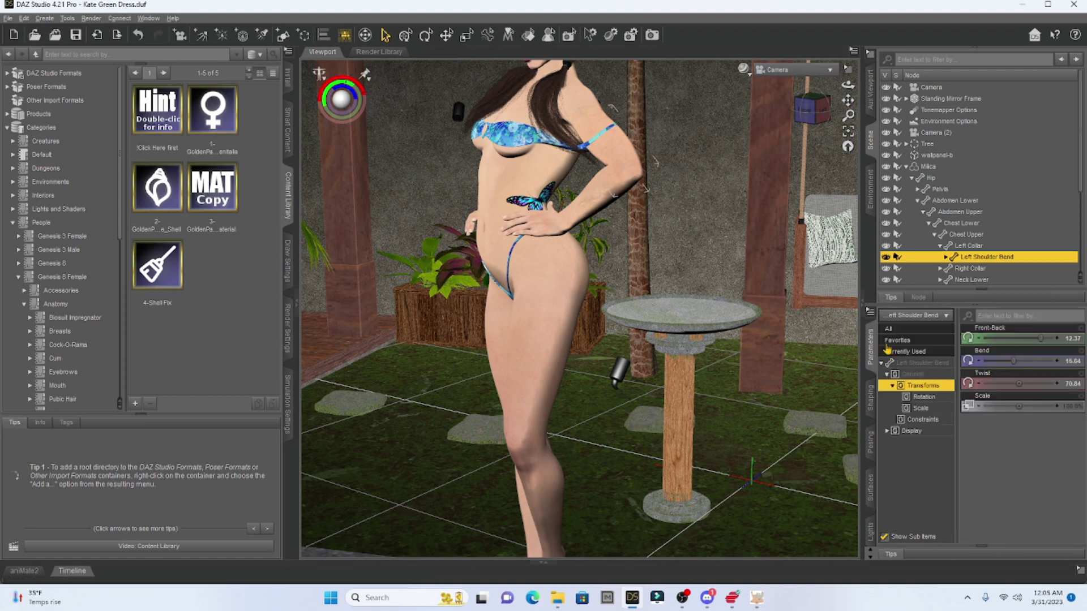
left_click_drag(1038, 340, 1013, 343)
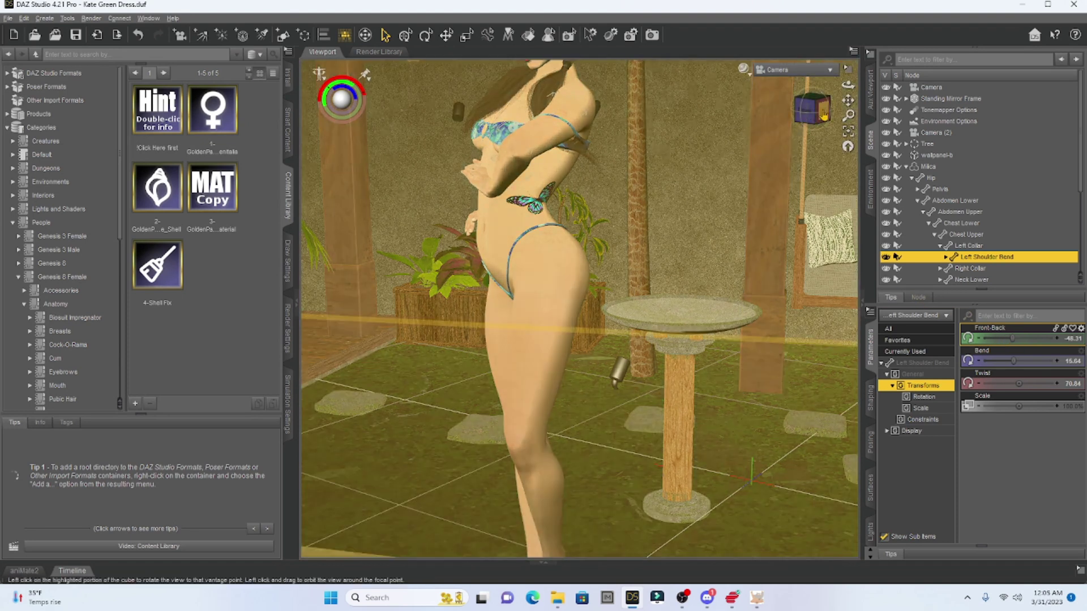
left_click_drag(847, 101, 848, 101)
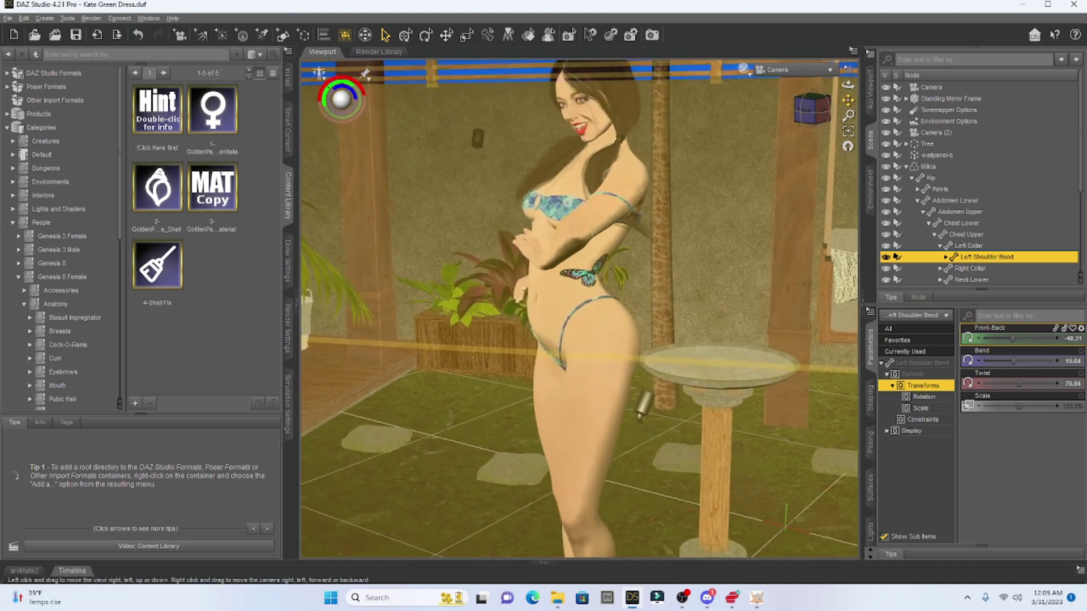